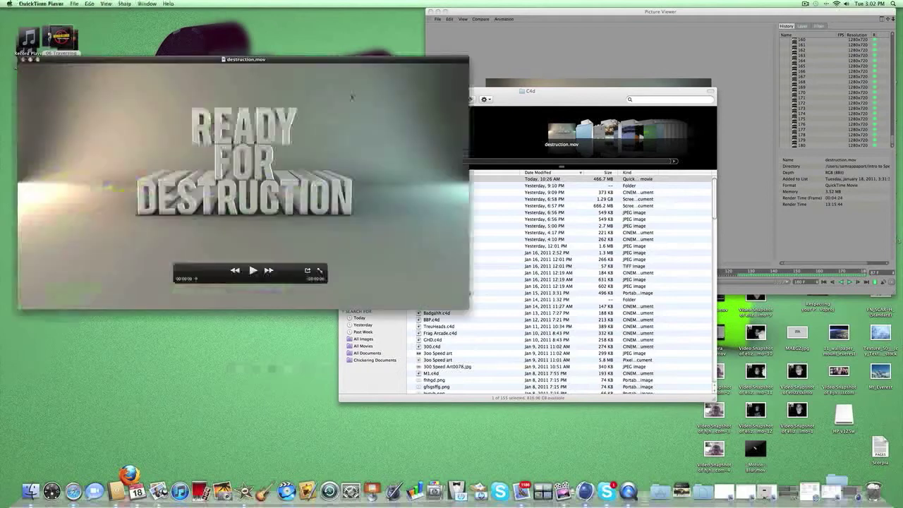
Put the C4d folder window away, then reposition and enlarge the destruction.mov player window
{"action": "left_click", "coordinate": [543, 103]}
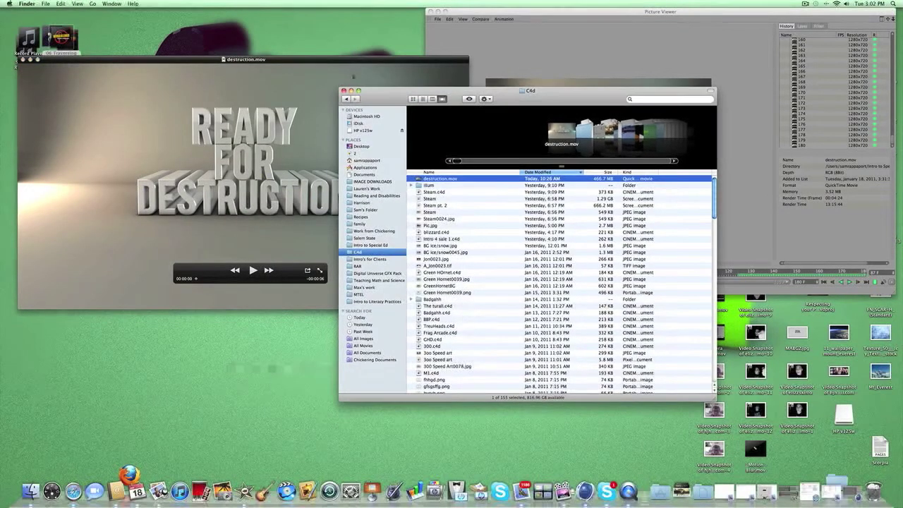
{"action": "left_click", "coordinate": [351, 91]}
{"action": "left_click_drag", "start_coordinate": [378, 123], "coordinate": [476, 75]}
{"action": "left_click_drag", "start_coordinate": [564, 259], "coordinate": [672, 297]}
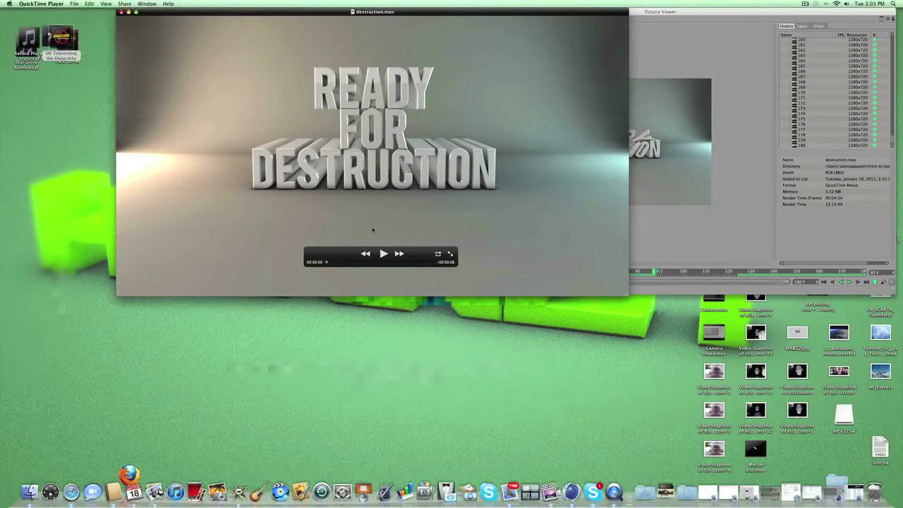
Play destruction.mov and scrub through it to the end to examine how the letters collapse
{"action": "left_click", "coordinate": [383, 253]}
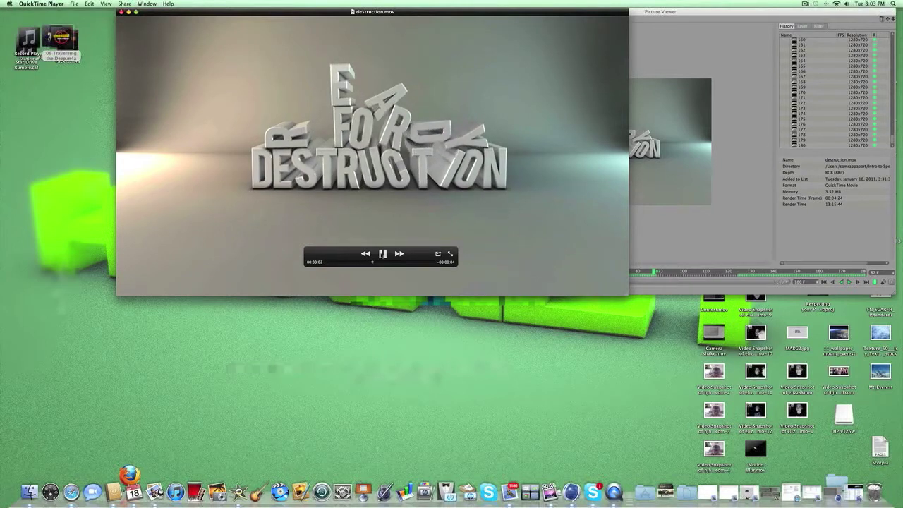
{"action": "left_click", "coordinate": [338, 263]}
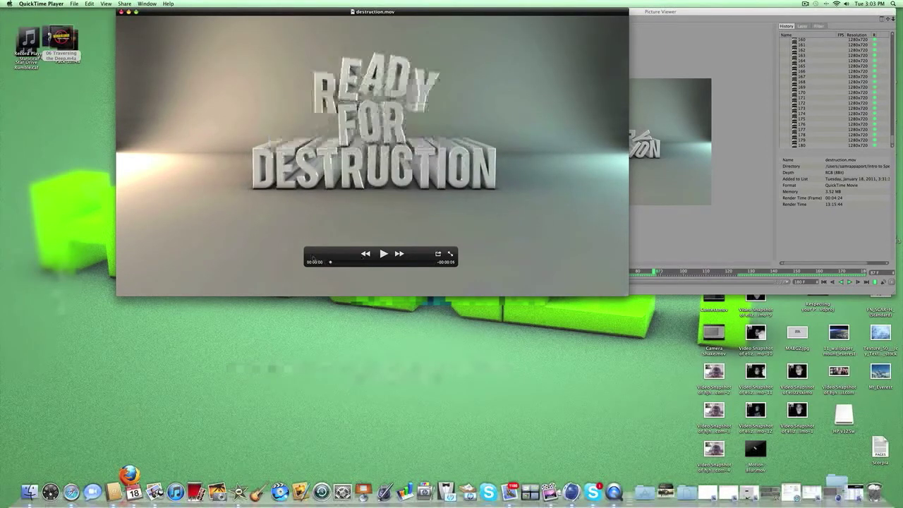
{"action": "left_click_drag", "start_coordinate": [340, 261], "coordinate": [363, 260]}
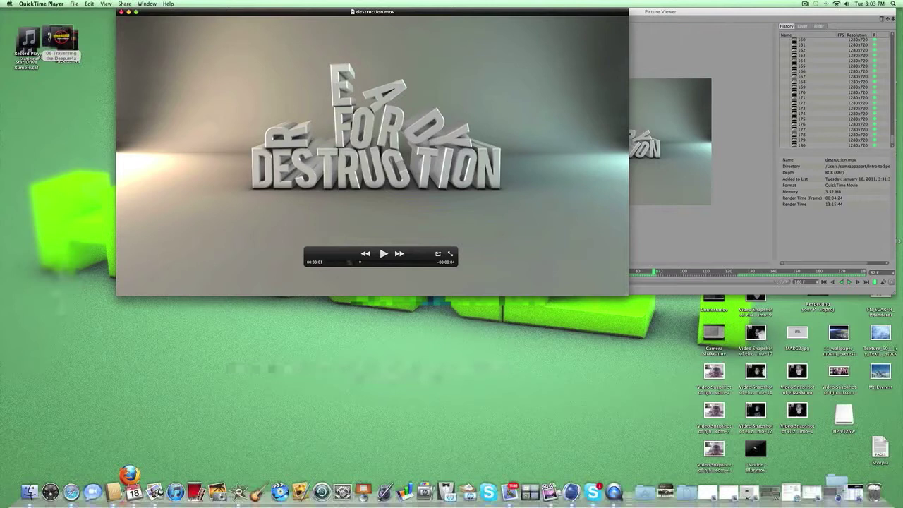
{"action": "left_click_drag", "start_coordinate": [329, 263], "coordinate": [402, 262]}
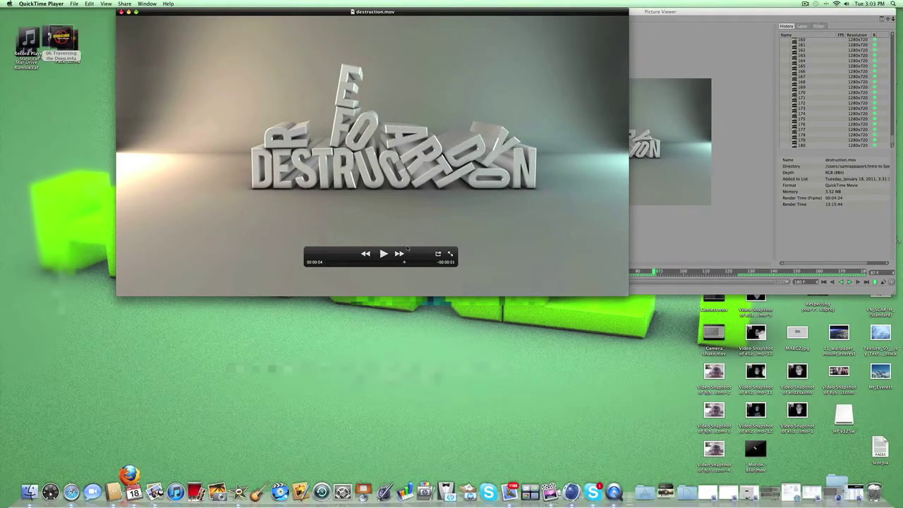
{"action": "left_click_drag", "start_coordinate": [375, 261], "coordinate": [459, 261]}
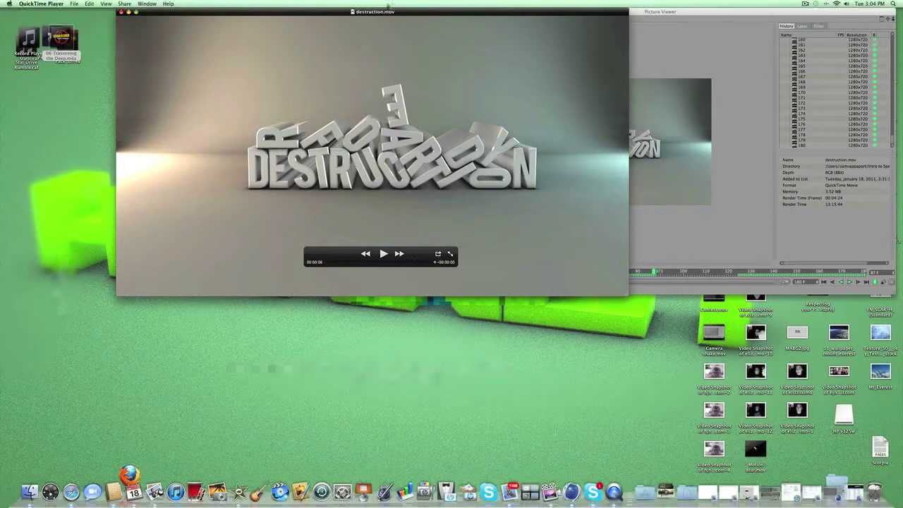
Move the movie window aside and view rendered frames 179 and 180 in the Picture Viewer history
{"action": "left_click_drag", "start_coordinate": [386, 14], "coordinate": [212, 3]}
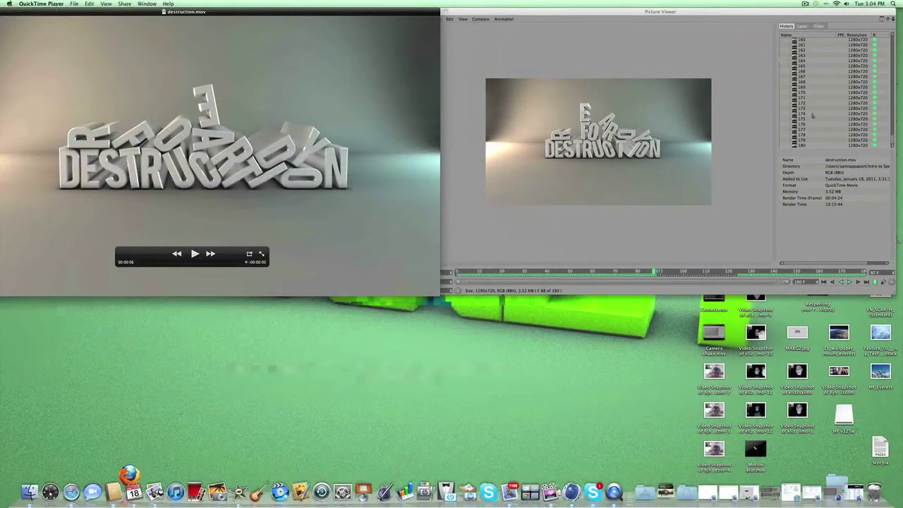
{"action": "left_click", "coordinate": [798, 145]}
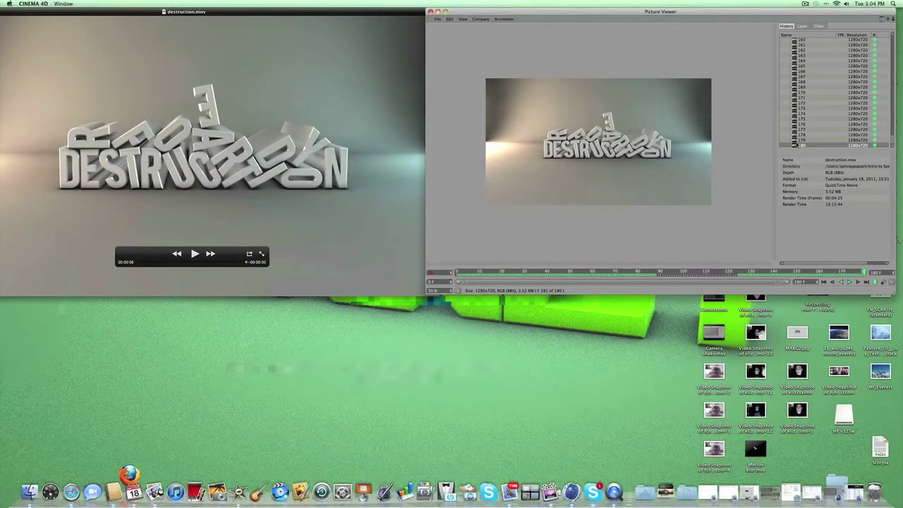
{"action": "left_click", "coordinate": [795, 139]}
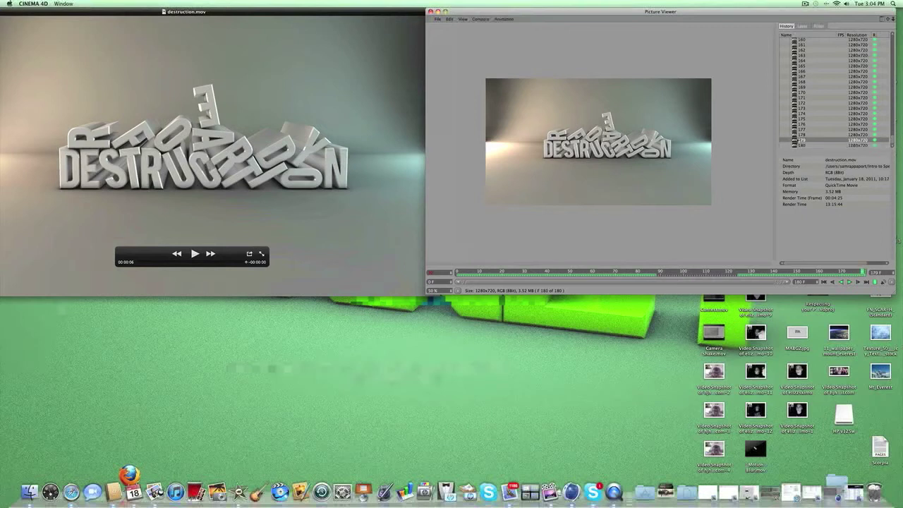
{"action": "left_click", "coordinate": [796, 144]}
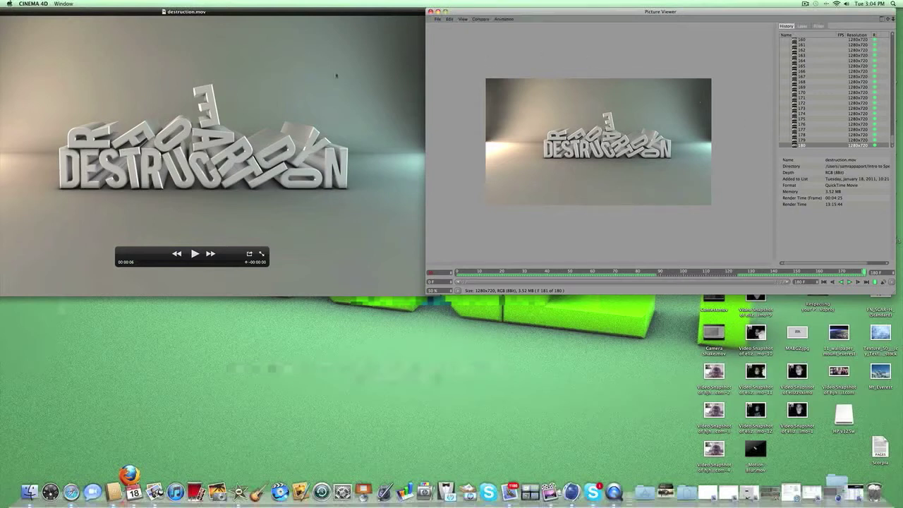
Return to destruction.mov, move its window clear of the screen edge and scrub through the collapse again
{"action": "left_click", "coordinate": [337, 76]}
{"action": "left_click_drag", "start_coordinate": [305, 11], "coordinate": [406, 3]}
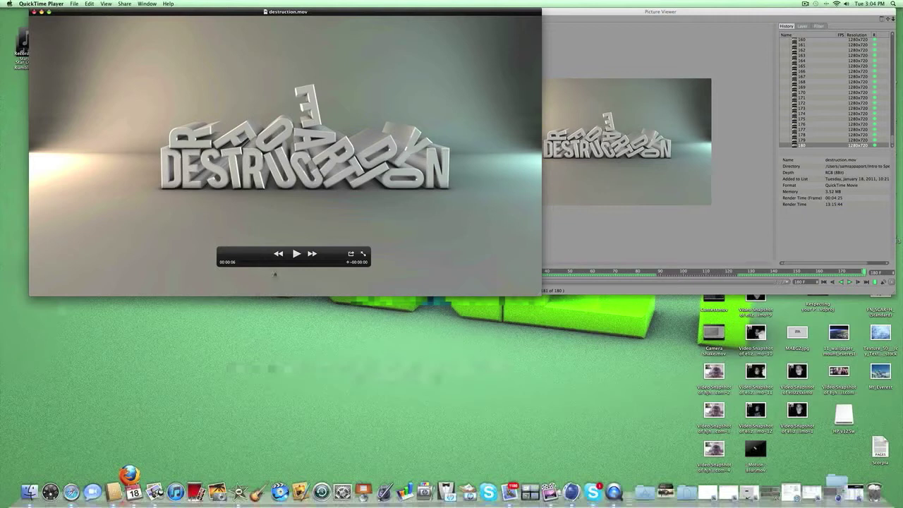
{"action": "left_click_drag", "start_coordinate": [250, 263], "coordinate": [355, 237]}
{"action": "left_click_drag", "start_coordinate": [316, 262], "coordinate": [381, 254]}
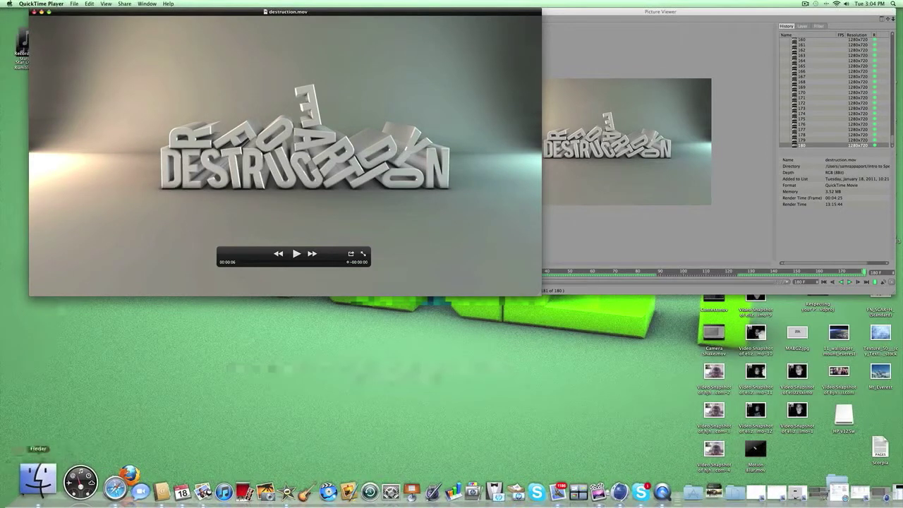
Open the project Intro 4 sale 1.c4d from the C4d folder, agreeing to open it under the same name
{"action": "left_click", "coordinate": [34, 490]}
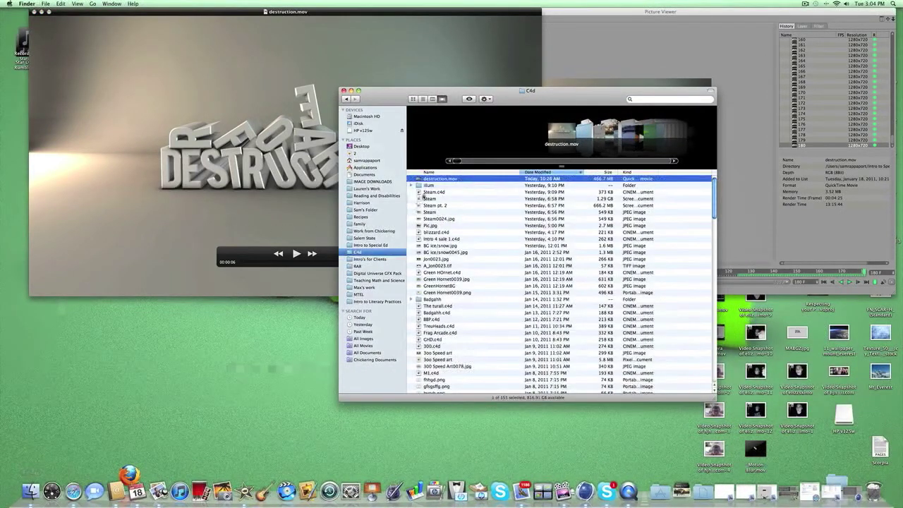
{"action": "double_click", "coordinate": [429, 239]}
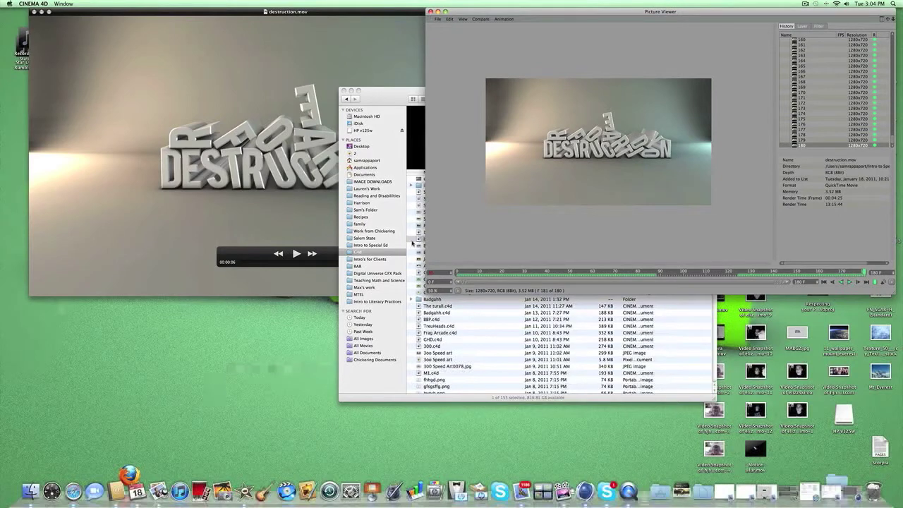
{"action": "left_click", "coordinate": [411, 242]}
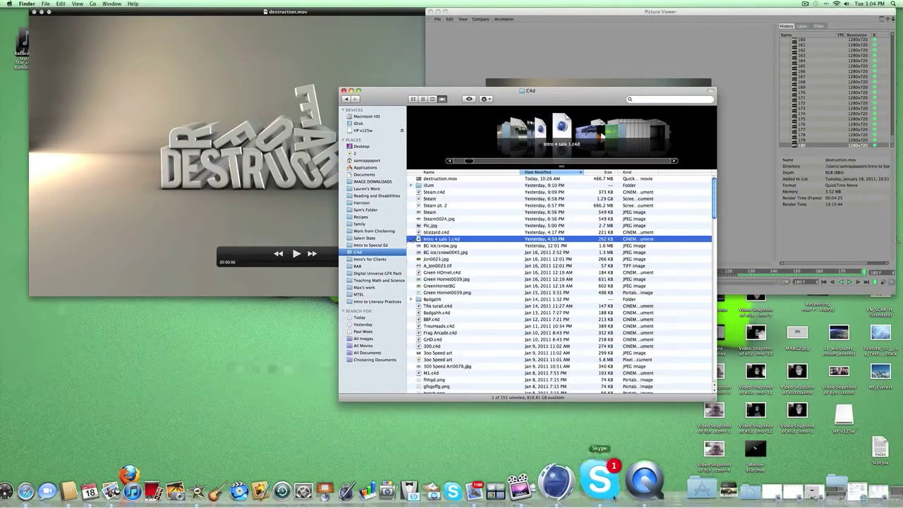
{"action": "left_click", "coordinate": [589, 474]}
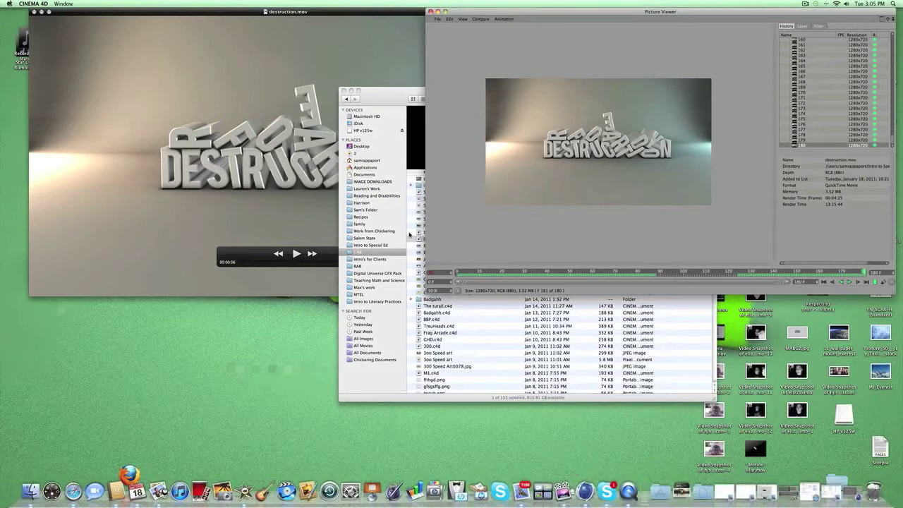
{"action": "left_click", "coordinate": [418, 239]}
{"action": "right_click", "coordinate": [418, 239]}
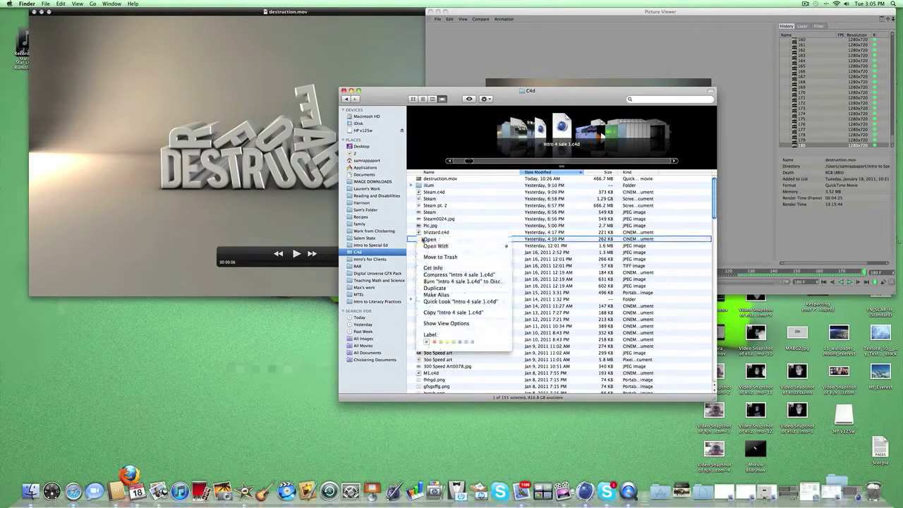
{"action": "left_click", "coordinate": [424, 241]}
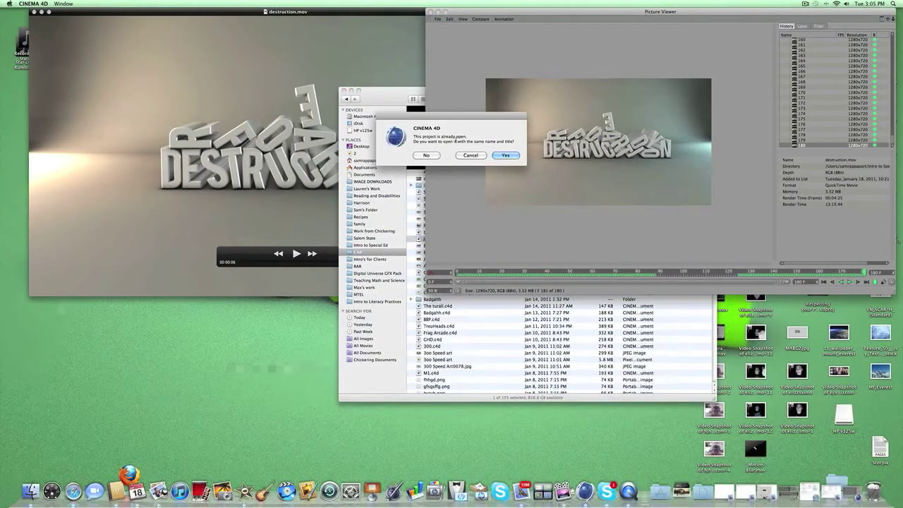
{"action": "left_click", "coordinate": [506, 155]}
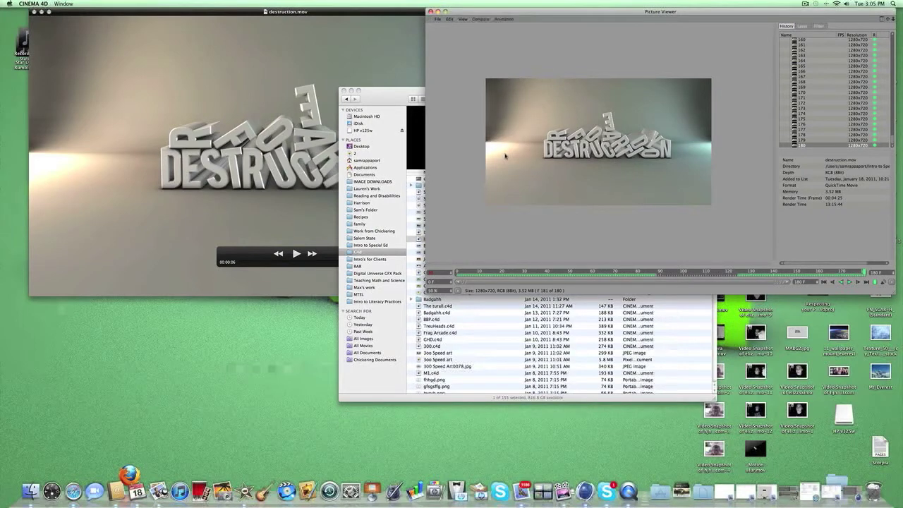
Bring the main Cinema 4D project window forward and put the Picture Viewer window away
{"action": "left_click", "coordinate": [838, 487]}
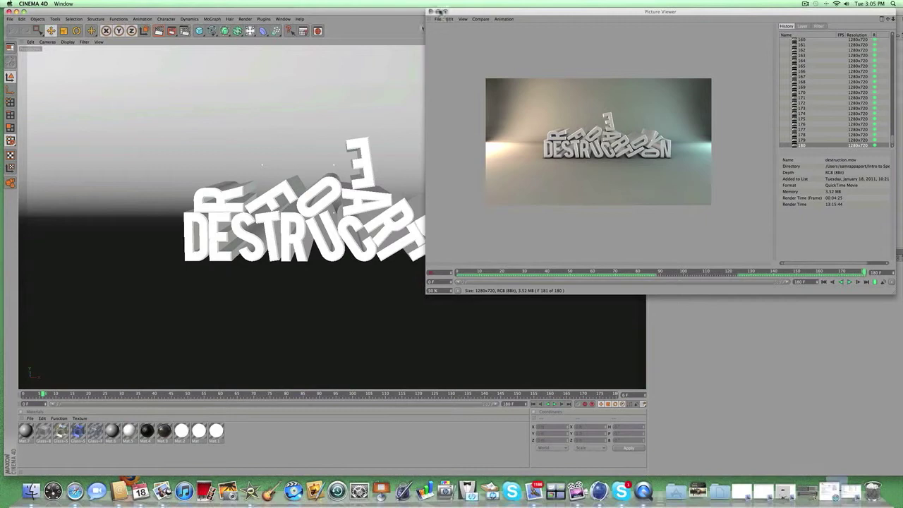
{"action": "left_click", "coordinate": [440, 11]}
{"action": "scroll", "coordinate": [148, 325], "scroll_direction": "down", "scroll_amount": 8}
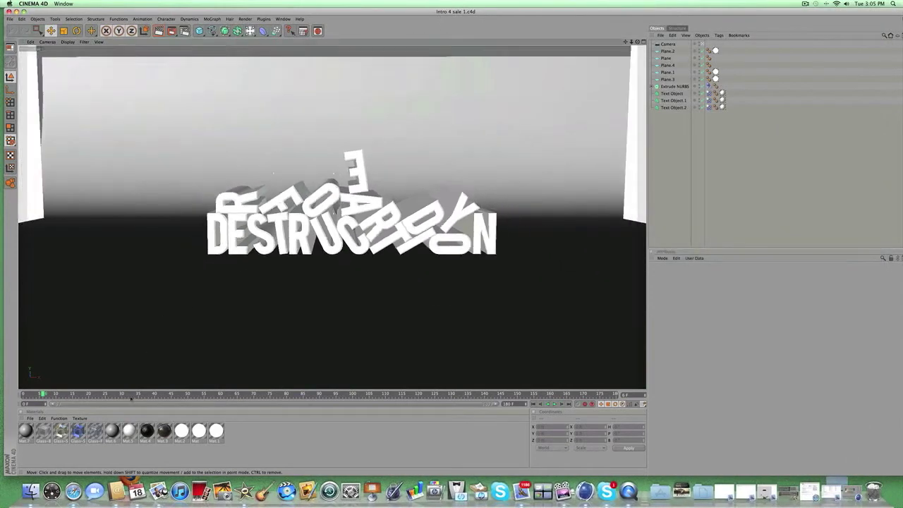
Play the letter animation from the first frame, select the Camera object and return to frame 0
{"action": "left_click", "coordinate": [153, 394]}
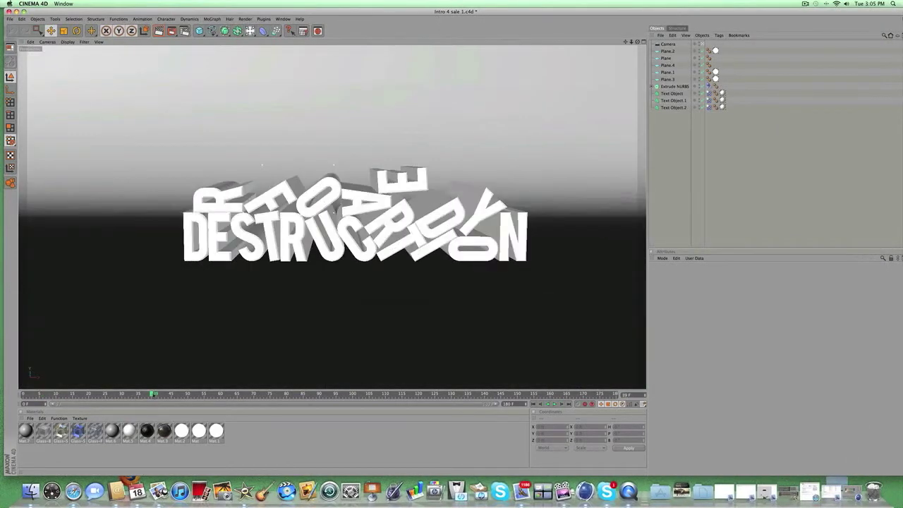
{"action": "left_click", "coordinate": [533, 404]}
{"action": "left_click", "coordinate": [555, 404]}
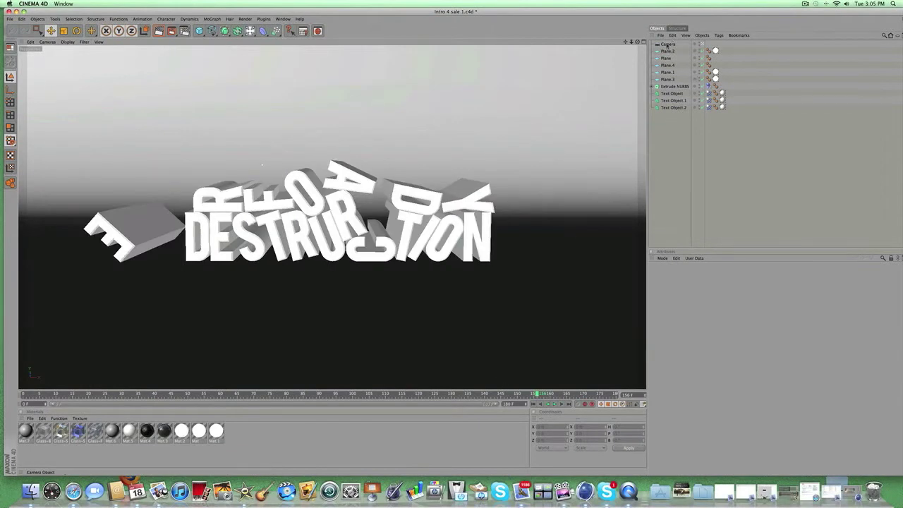
{"action": "left_click", "coordinate": [668, 45]}
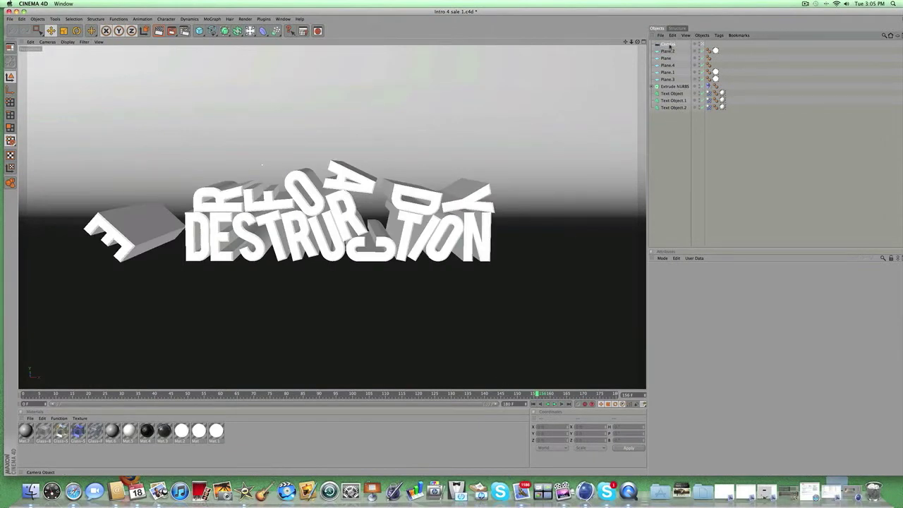
{"action": "left_click", "coordinate": [534, 404]}
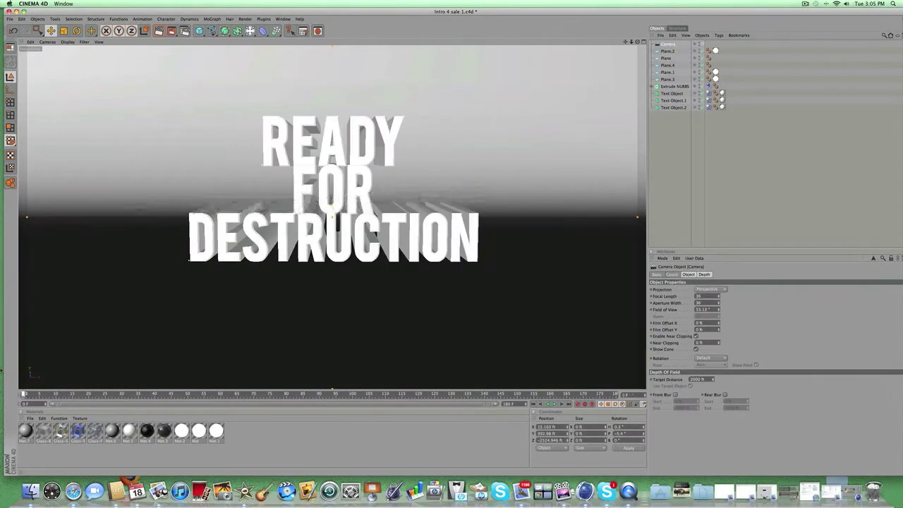
Examine the text from another camera angle and scrub the timeline through the falling letters
{"action": "left_click_drag", "start_coordinate": [638, 42], "coordinate": [534, 85]}
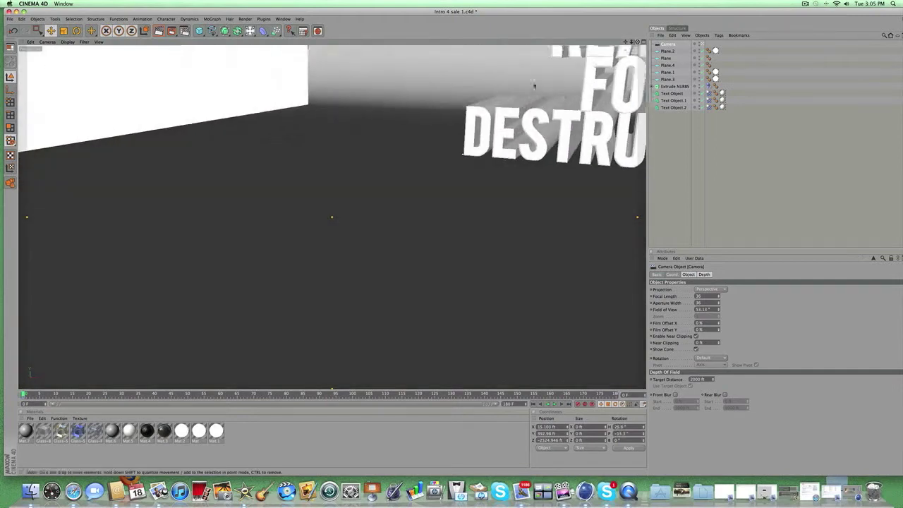
{"action": "scroll", "coordinate": [486, 102], "scroll_direction": "down", "scroll_amount": 10}
{"action": "scroll", "coordinate": [486, 102], "scroll_direction": "up", "scroll_amount": 8}
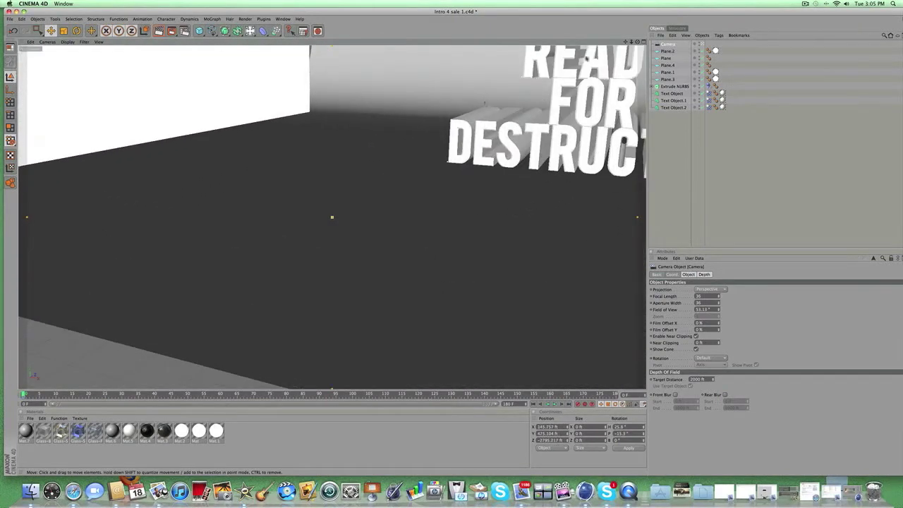
{"action": "left_click_drag", "start_coordinate": [626, 42], "coordinate": [401, 56]}
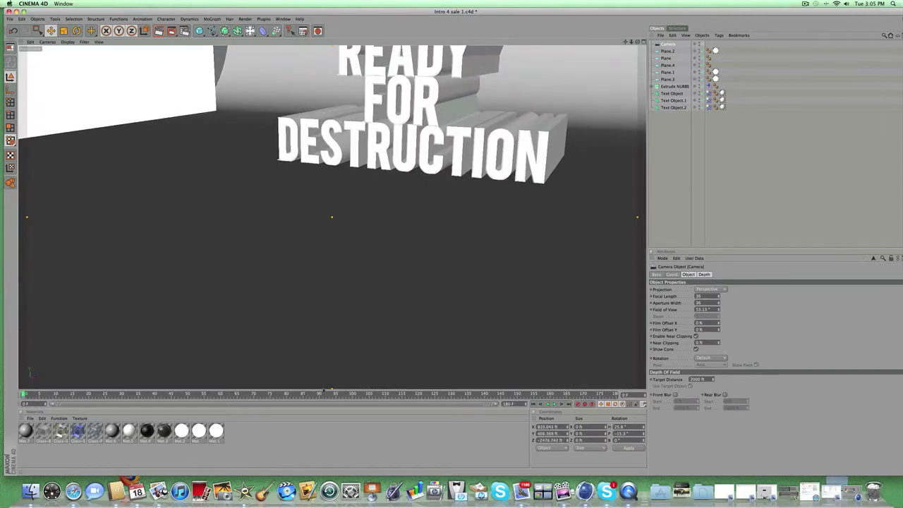
{"action": "left_click_drag", "start_coordinate": [309, 394], "coordinate": [385, 394]}
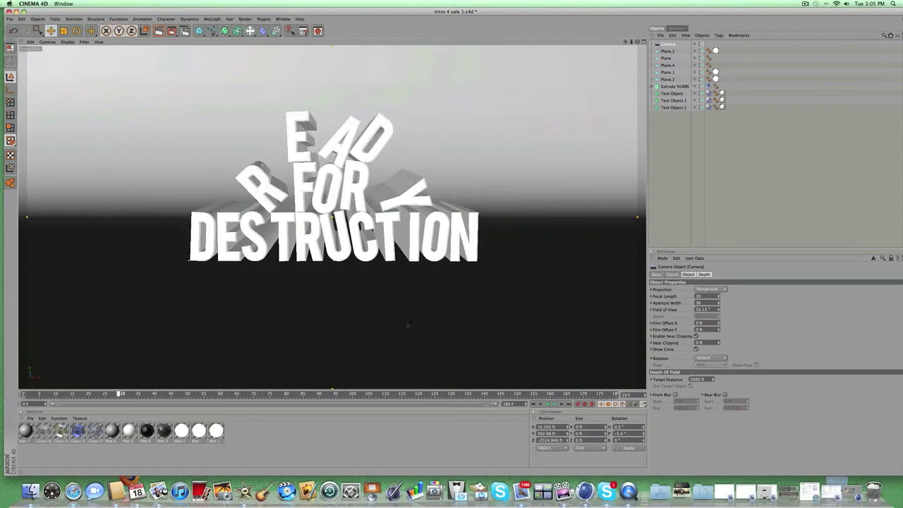
{"action": "left_click_drag", "start_coordinate": [408, 324], "coordinate": [468, 297]}
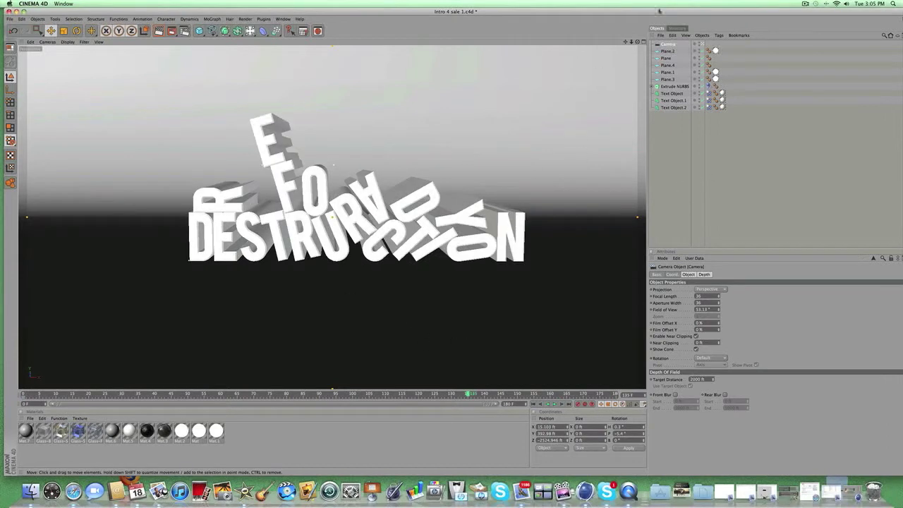
Select Plane.2 and examine how the planes are arranged around the text from outside the set
{"action": "left_click", "coordinate": [666, 51]}
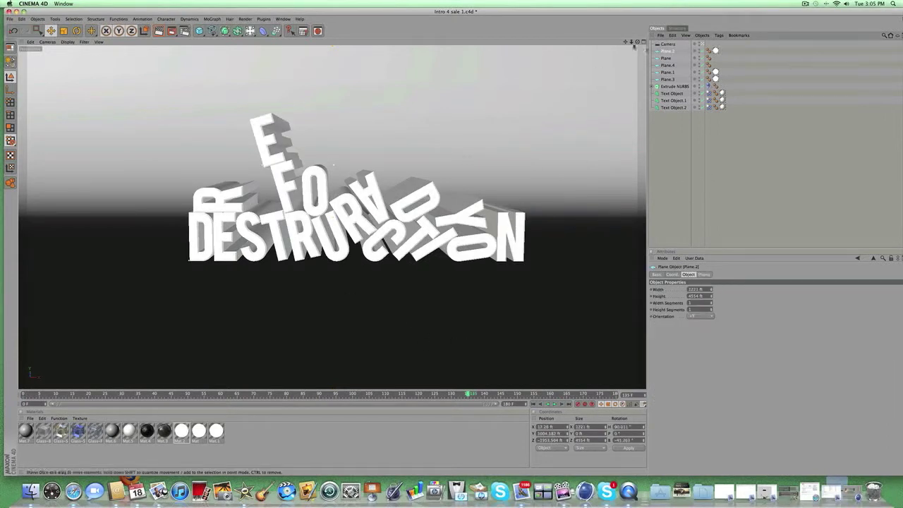
{"action": "left_click_drag", "start_coordinate": [637, 42], "coordinate": [500, 84]}
{"action": "scroll", "coordinate": [502, 86], "scroll_direction": "down", "scroll_amount": 10}
{"action": "scroll", "coordinate": [502, 86], "scroll_direction": "down", "scroll_amount": 5}
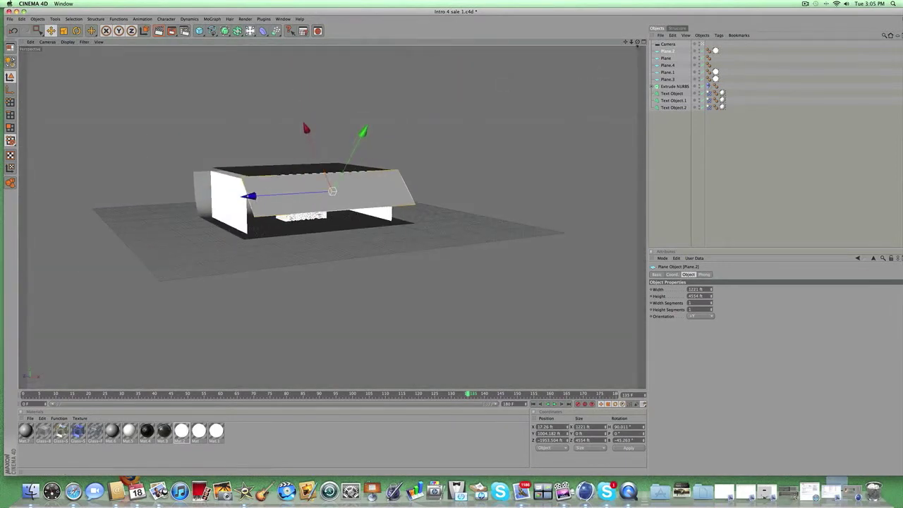
{"action": "left_click_drag", "start_coordinate": [632, 42], "coordinate": [608, 47]}
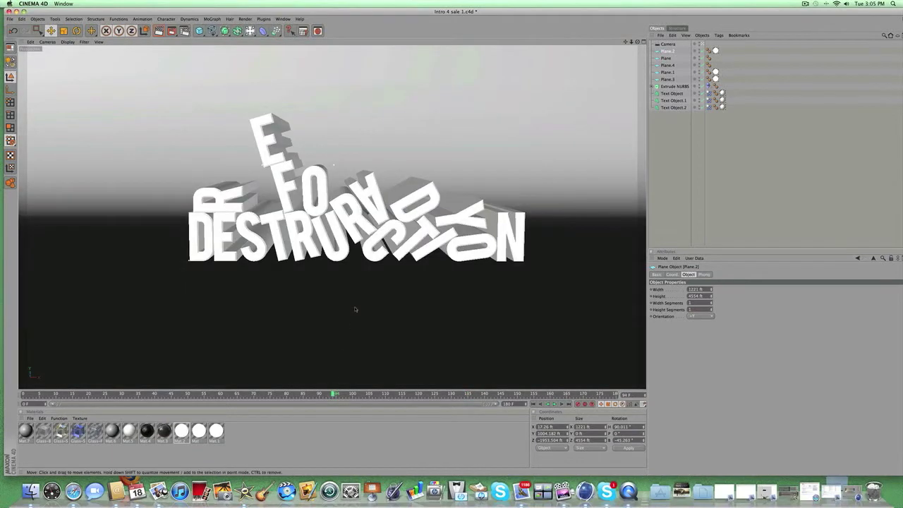
{"action": "scroll", "coordinate": [356, 309], "scroll_direction": "down", "scroll_amount": 10}
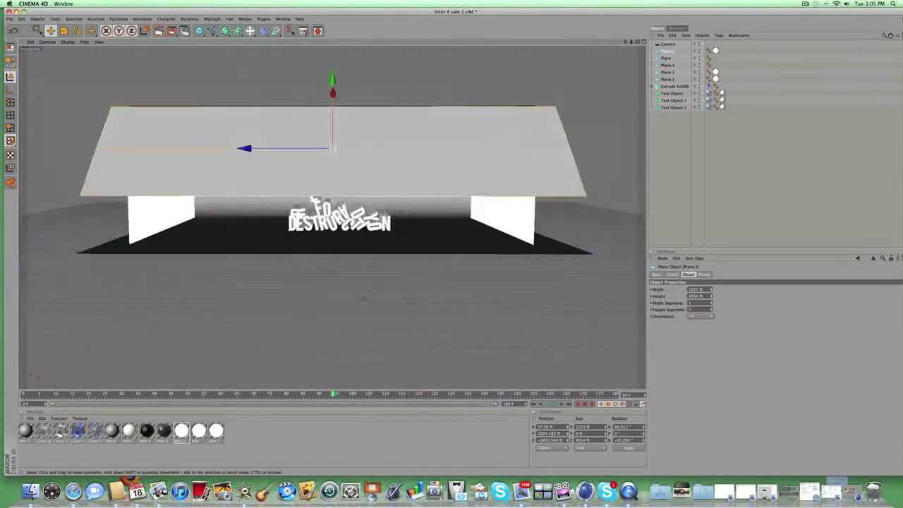
Examine the planes enclosing the text from both sides and the front, and move the timeline to frame 125
{"action": "left_click_drag", "start_coordinate": [637, 43], "coordinate": [733, 56]}
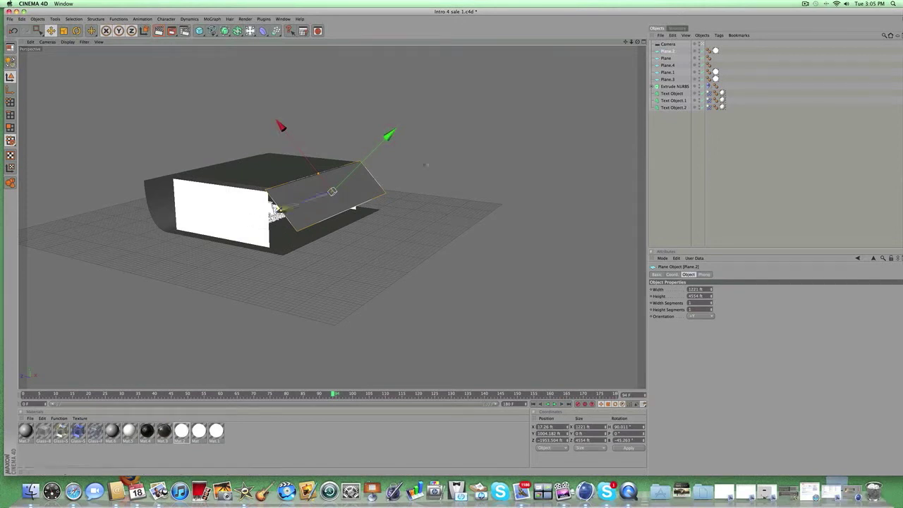
{"action": "left_click_drag", "start_coordinate": [637, 42], "coordinate": [459, 44]}
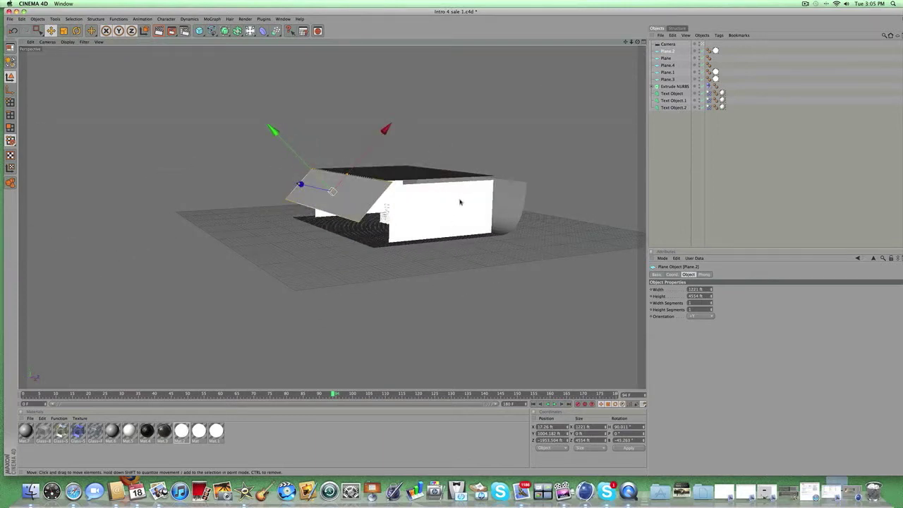
{"action": "left_click_drag", "start_coordinate": [638, 43], "coordinate": [532, 42]}
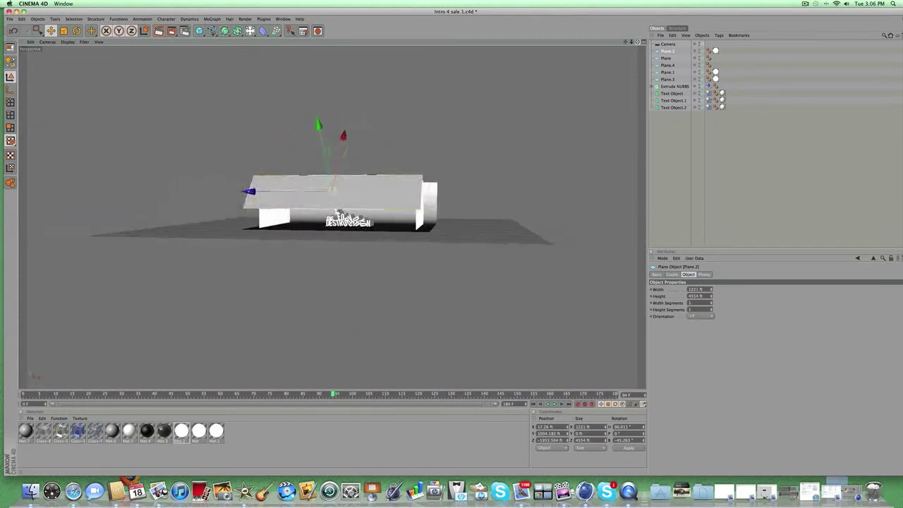
{"action": "scroll", "coordinate": [601, 82], "scroll_direction": "up", "scroll_amount": 10}
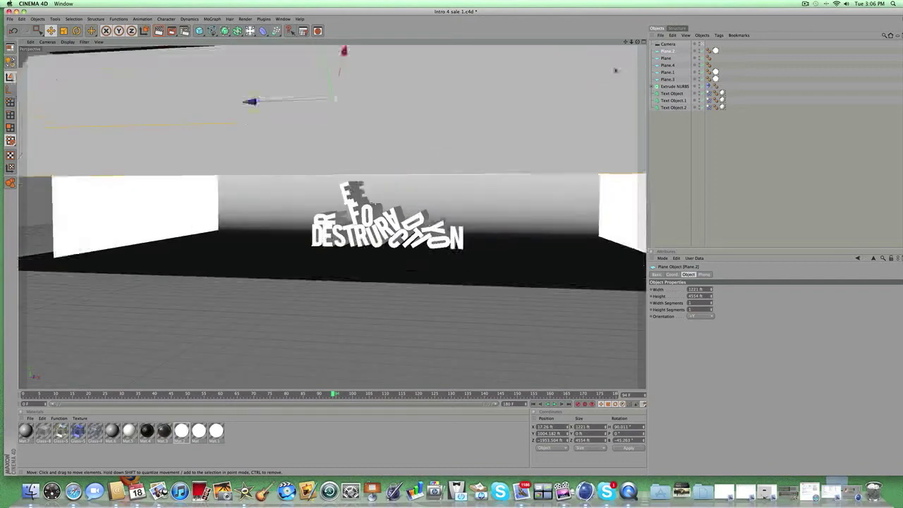
{"action": "left_click_drag", "start_coordinate": [625, 43], "coordinate": [530, 49]}
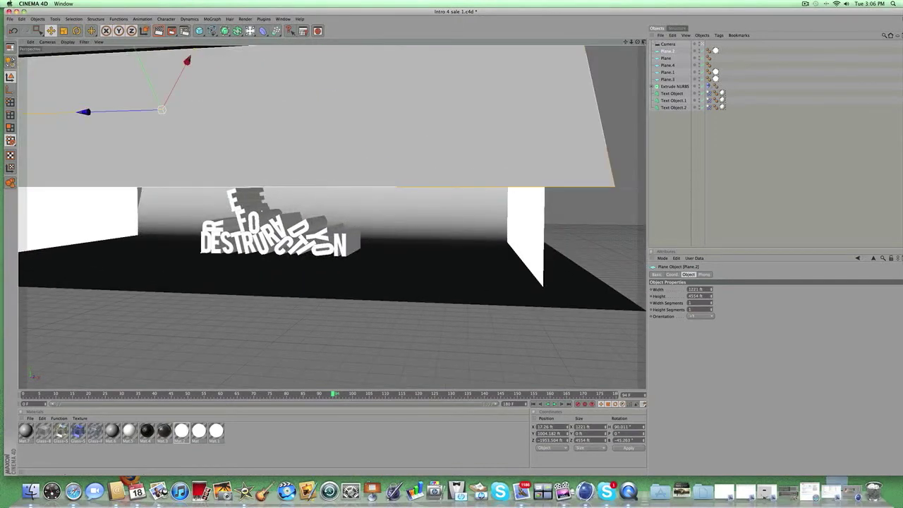
{"action": "left_click_drag", "start_coordinate": [638, 42], "coordinate": [607, 45]}
{"action": "scroll", "coordinate": [586, 68], "scroll_direction": "down", "scroll_amount": 6}
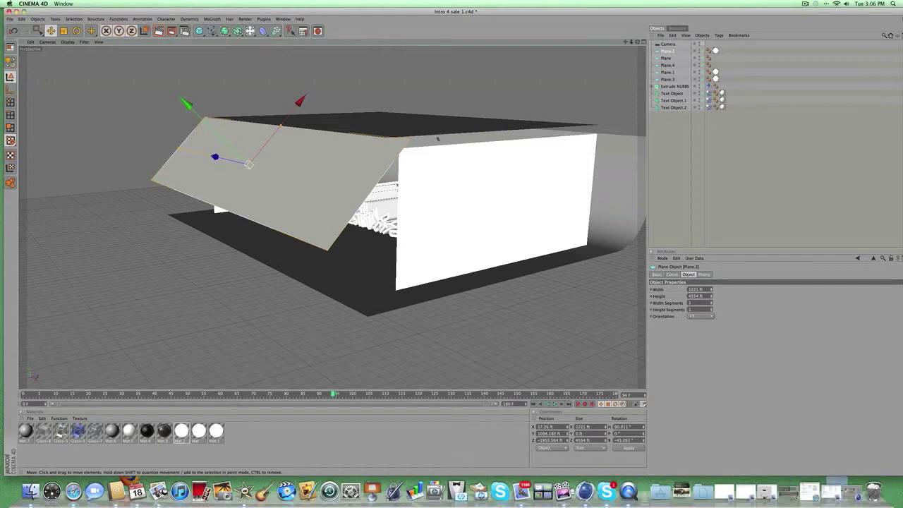
{"action": "left_click_drag", "start_coordinate": [405, 395], "coordinate": [434, 394]}
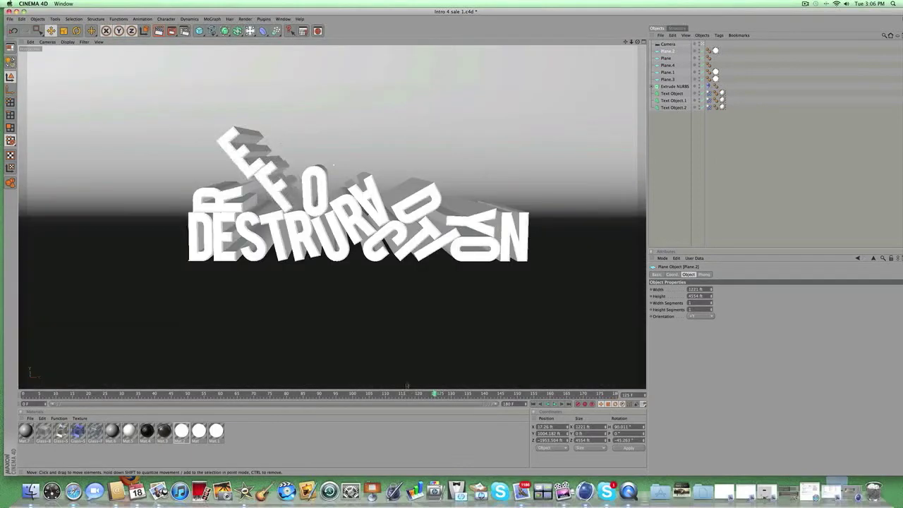
Select the Extrude NURBS object and examine the curved backdrop's profile from the side of the set
{"action": "left_click", "coordinate": [670, 86]}
{"action": "scroll", "coordinate": [434, 137], "scroll_direction": "down", "scroll_amount": 3}
{"action": "scroll", "coordinate": [435, 136], "scroll_direction": "down", "scroll_amount": 8}
{"action": "mouse_move", "coordinate": [637, 42]}
{"action": "left_mouse_down"}
{"action": "mouse_move", "coordinate": [648, 42]}
{"action": "mouse_move", "coordinate": [631, 44]}
{"action": "left_mouse_up"}
{"action": "scroll", "coordinate": [483, 128], "scroll_direction": "up", "scroll_amount": 5}
{"action": "scroll", "coordinate": [482, 128], "scroll_direction": "down", "scroll_amount": 6}
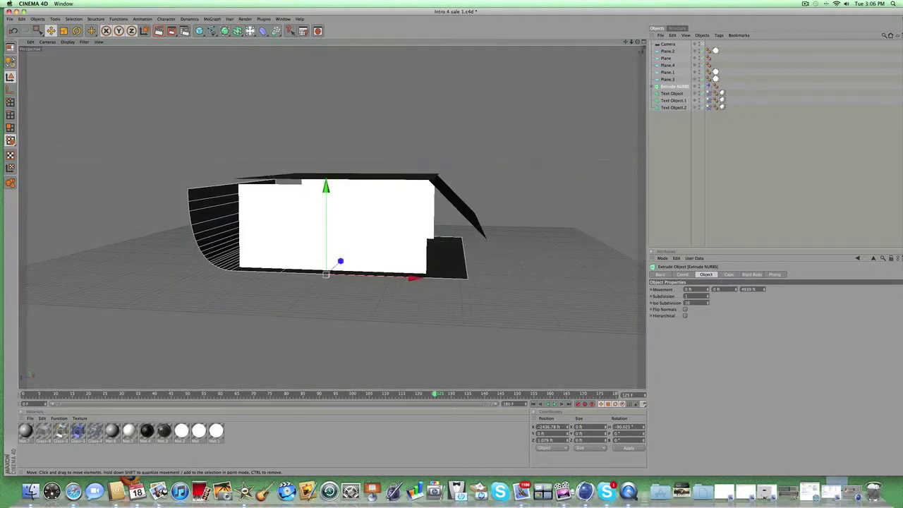
Look over the set in the four-view layout, pick the Freehand spline tool and return to the full perspective view
{"action": "left_click", "coordinate": [644, 42]}
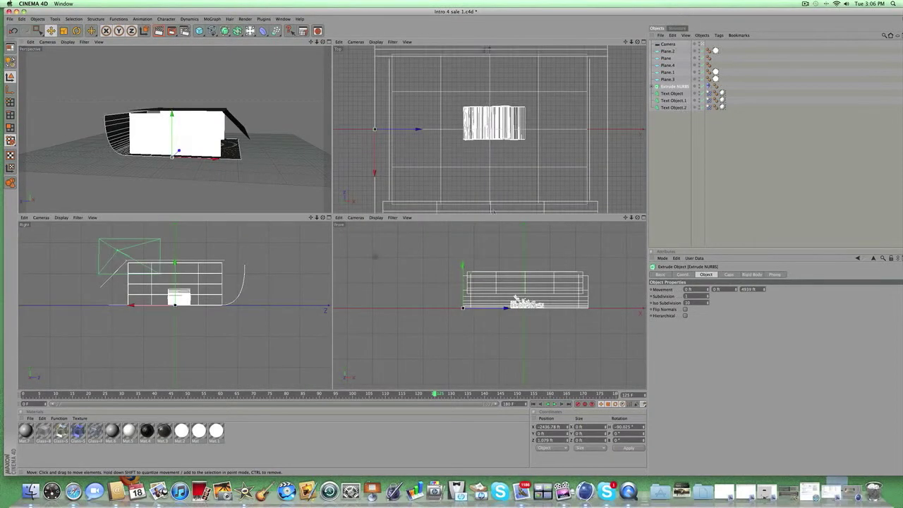
{"action": "mouse_move", "coordinate": [212, 30]}
{"action": "left_mouse_down"}
{"action": "mouse_move", "coordinate": [213, 48]}
{"action": "mouse_move", "coordinate": [219, 35]}
{"action": "left_mouse_up"}
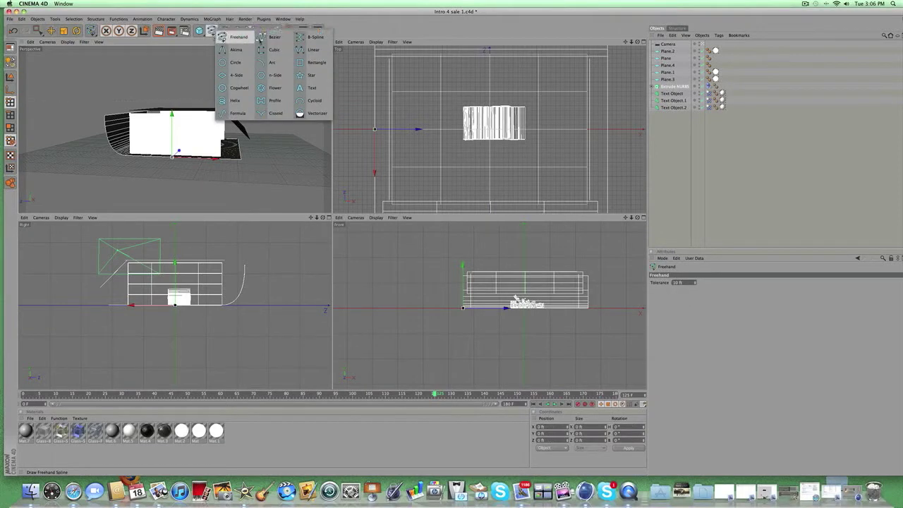
{"action": "left_click", "coordinate": [198, 43]}
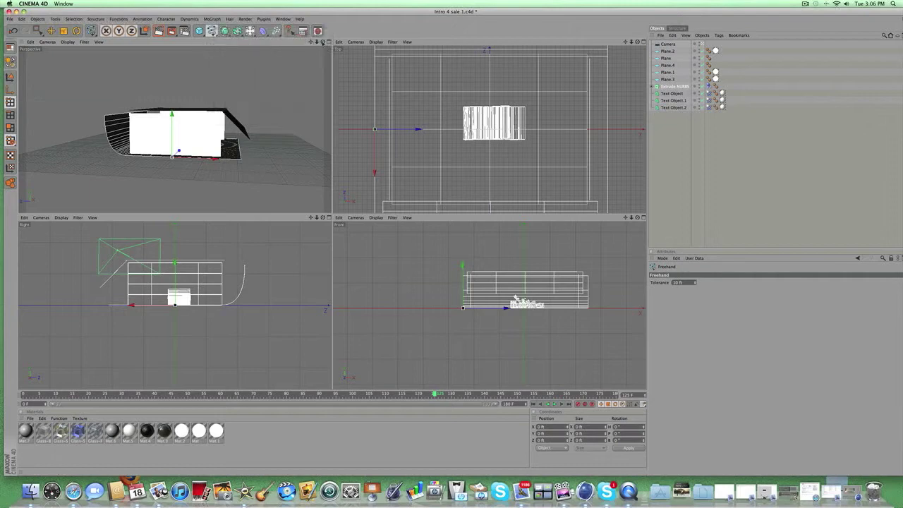
{"action": "left_click", "coordinate": [328, 42]}
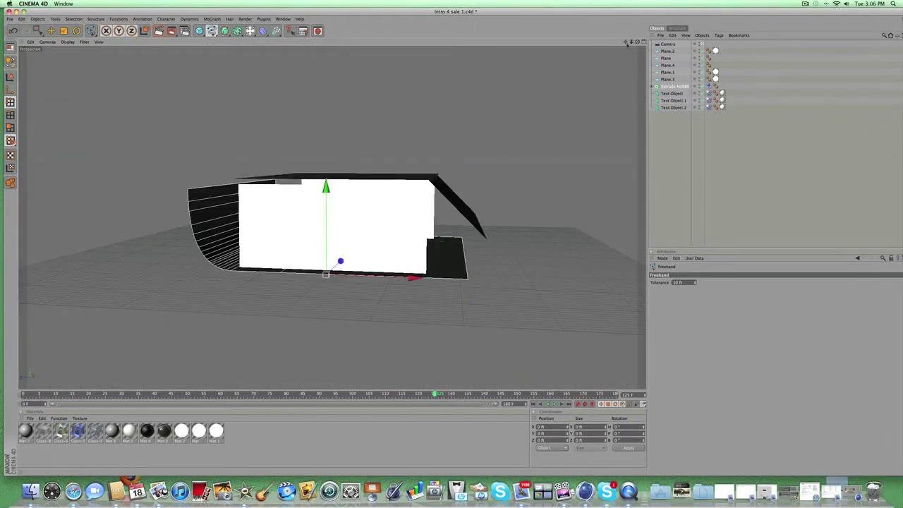
View the set from the front, clear the object selection and return the animation to frame 0
{"action": "left_click_drag", "start_coordinate": [637, 42], "coordinate": [423, 24]}
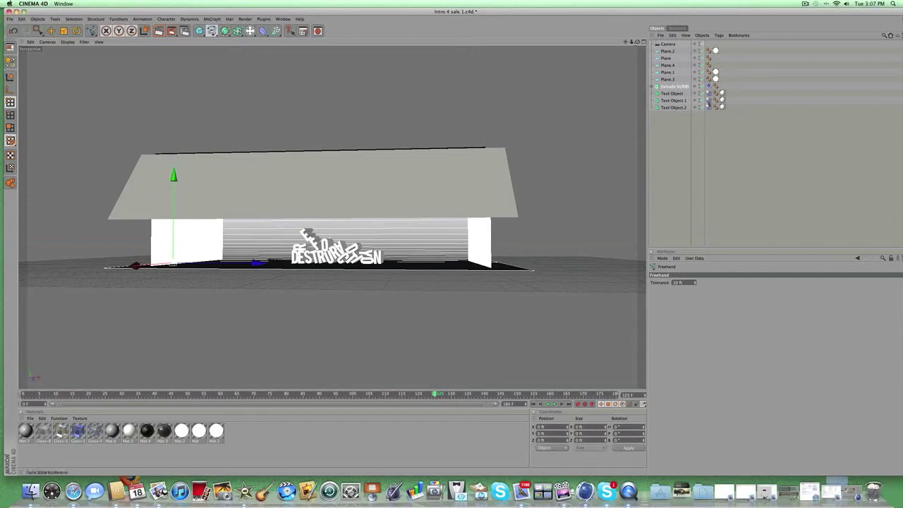
{"action": "scroll", "coordinate": [299, 192], "scroll_direction": "up", "scroll_amount": 10}
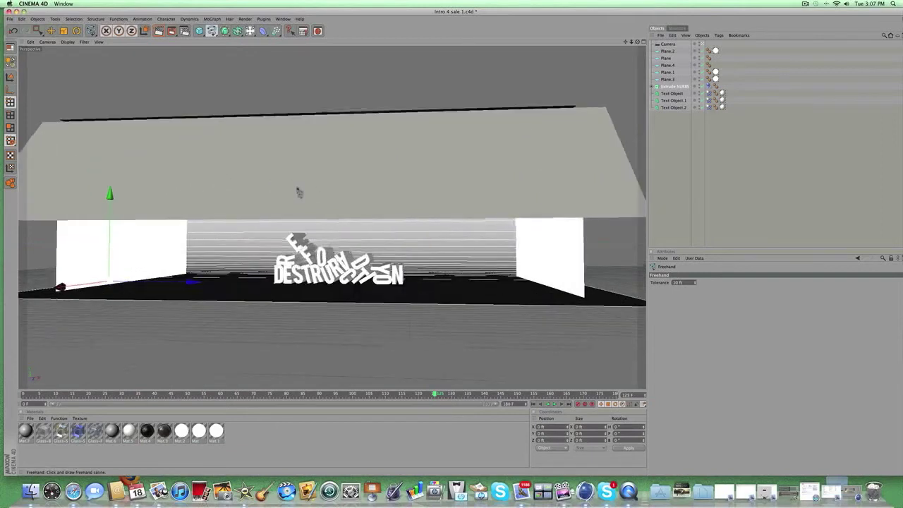
{"action": "left_click", "coordinate": [700, 137]}
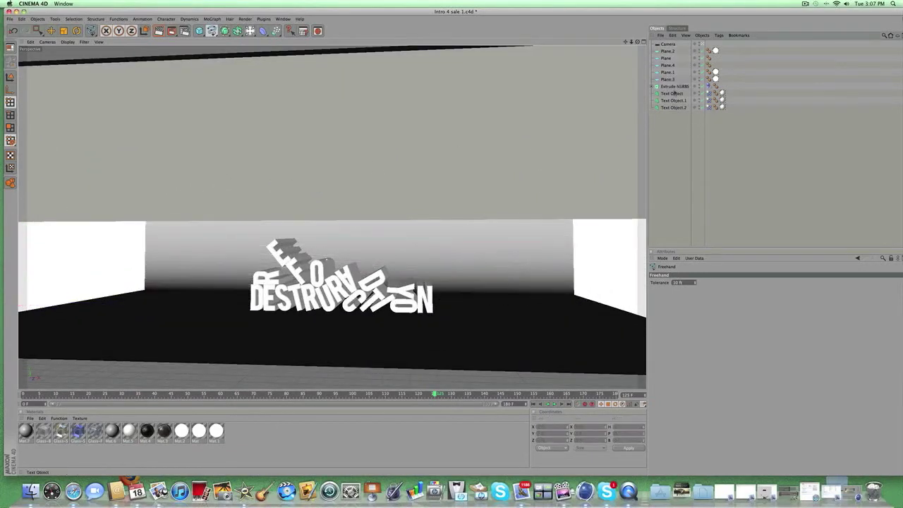
{"action": "left_click", "coordinate": [24, 394]}
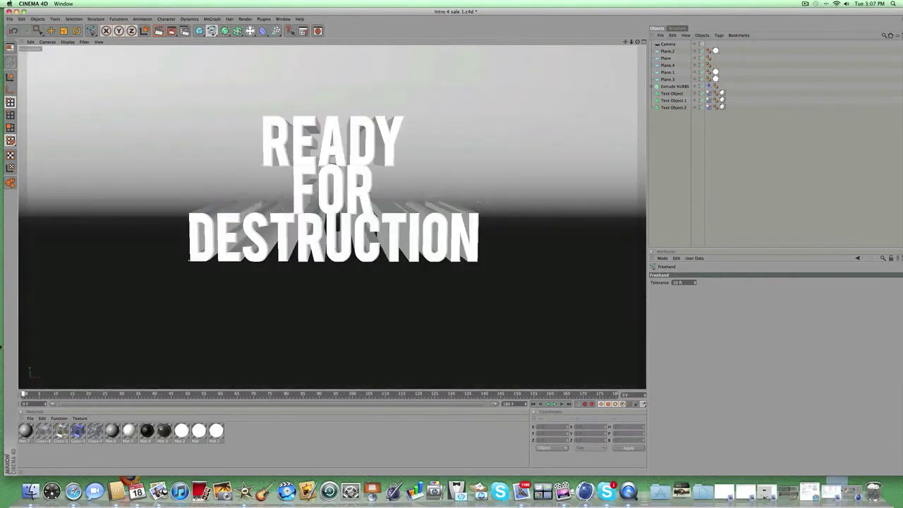
Select the text objects in turn and replace the active Freehand tool with the Move tool
{"action": "left_click", "coordinate": [671, 93]}
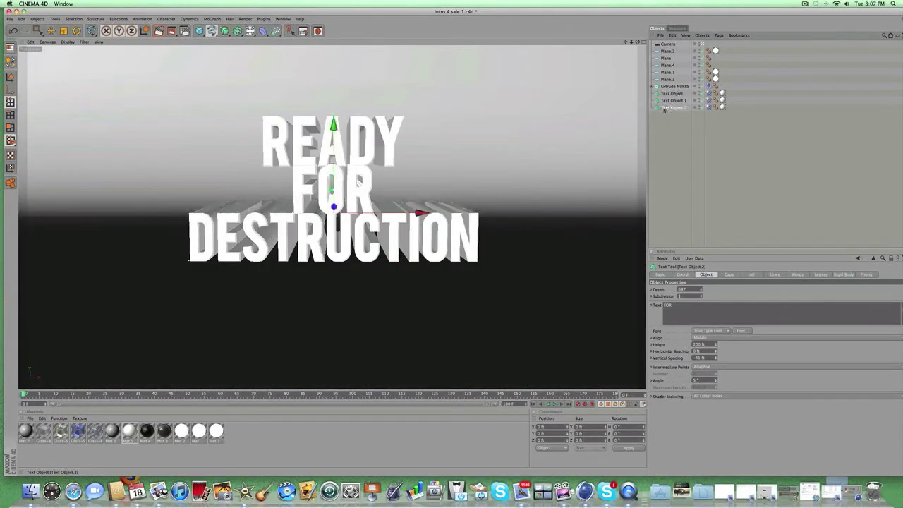
{"action": "left_click", "coordinate": [665, 101]}
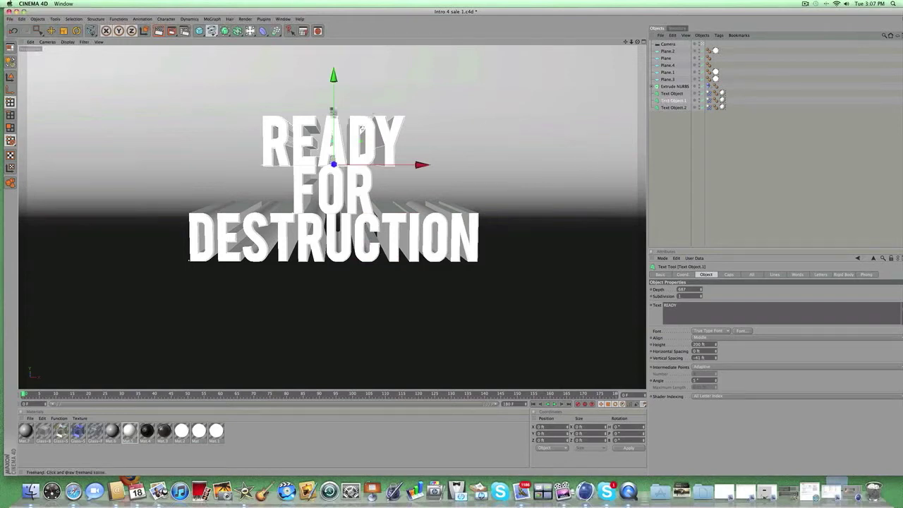
{"action": "left_click", "coordinate": [95, 32]}
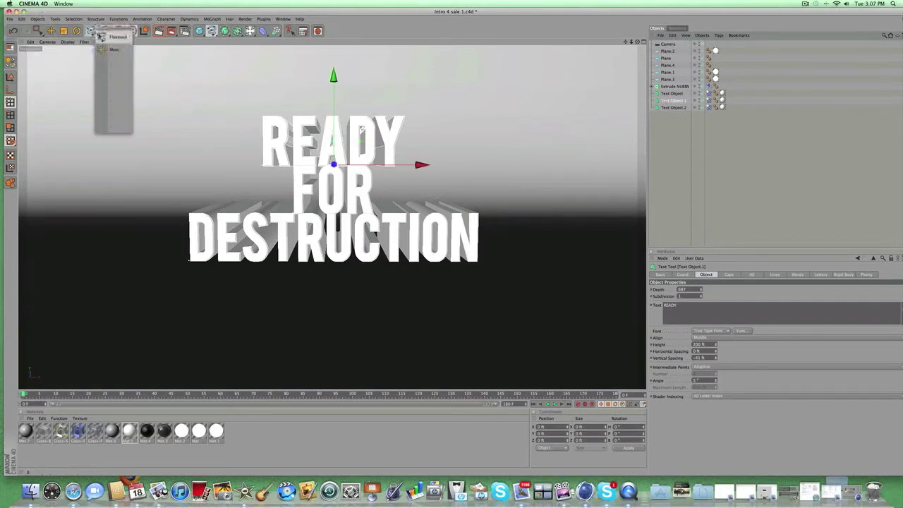
{"action": "left_click", "coordinate": [110, 52]}
Go through the three text objects to check which word each one holds, ending on Text Object
{"action": "left_click", "coordinate": [669, 121]}
{"action": "left_click", "coordinate": [663, 100]}
{"action": "left_click", "coordinate": [666, 107]}
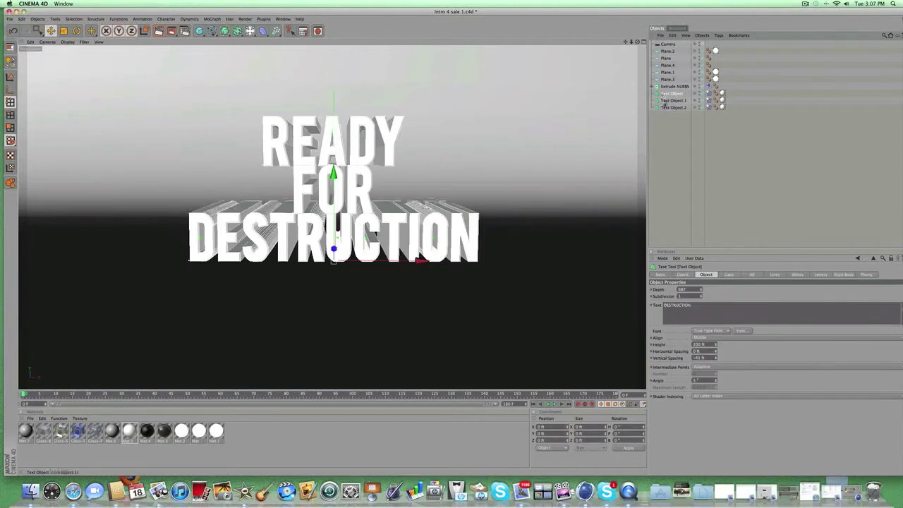
{"action": "left_click", "coordinate": [663, 115]}
{"action": "left_click", "coordinate": [664, 101]}
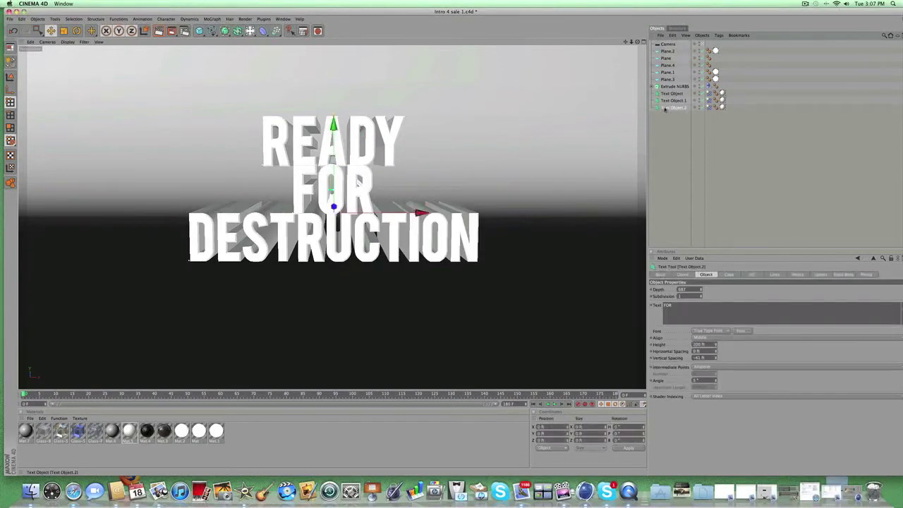
{"action": "left_click", "coordinate": [667, 94]}
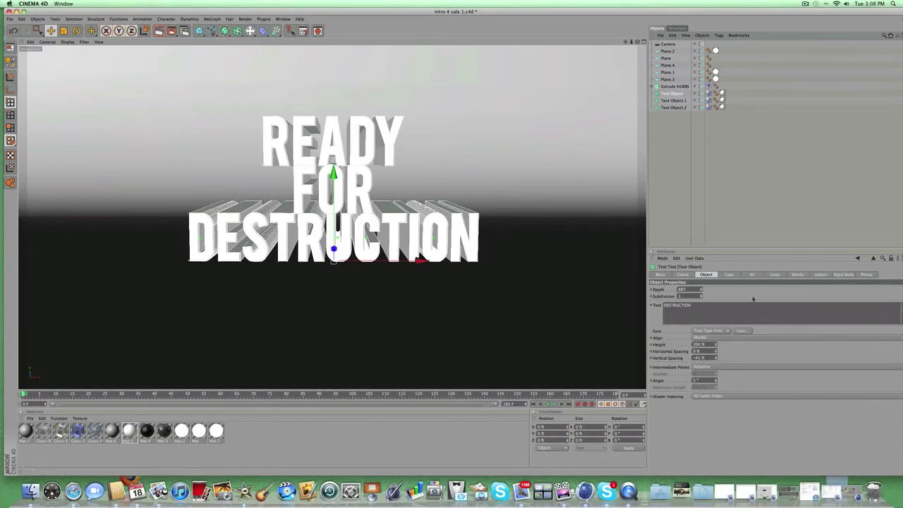
Open the wording of the DESTRUCTION text object for editing and select its text, then clear the object selection
{"action": "left_click", "coordinate": [706, 305]}
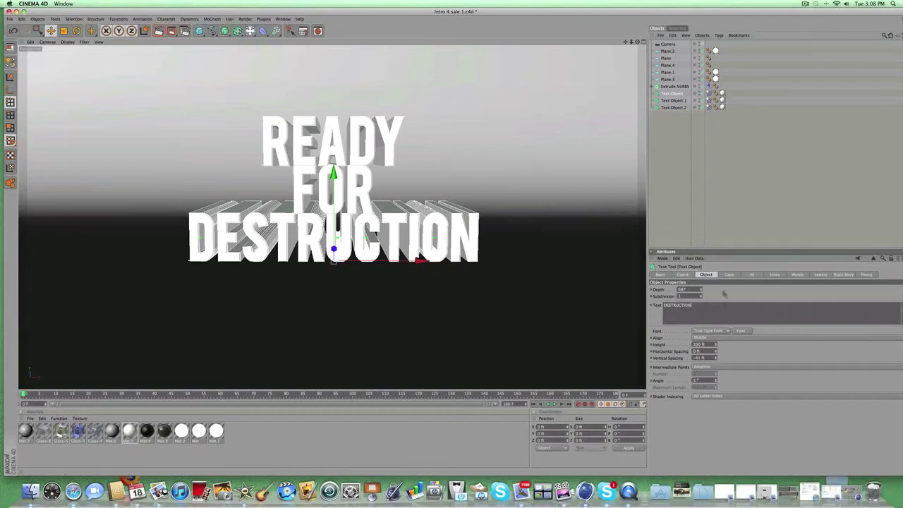
{"action": "left_click", "coordinate": [719, 238]}
{"action": "left_click", "coordinate": [657, 92]}
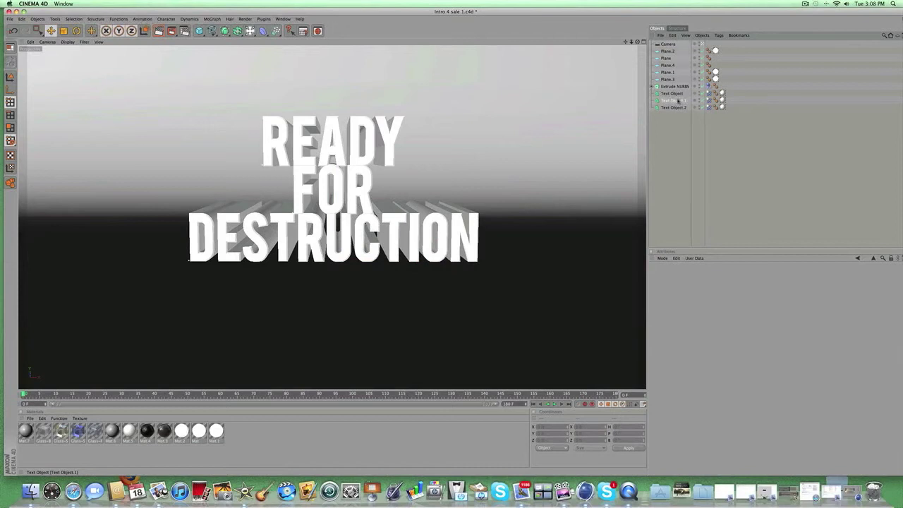
{"action": "key", "text": "super+a"}
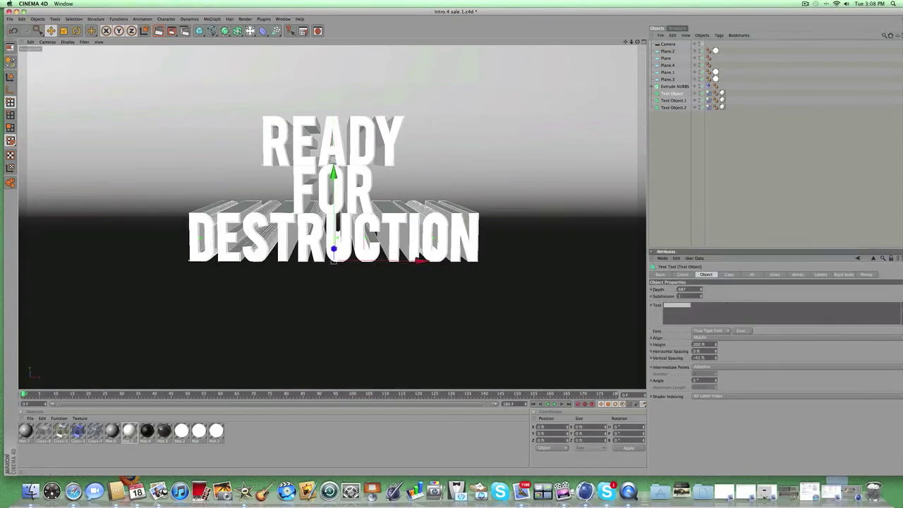
{"action": "left_click", "coordinate": [701, 309]}
{"action": "left_click", "coordinate": [767, 175]}
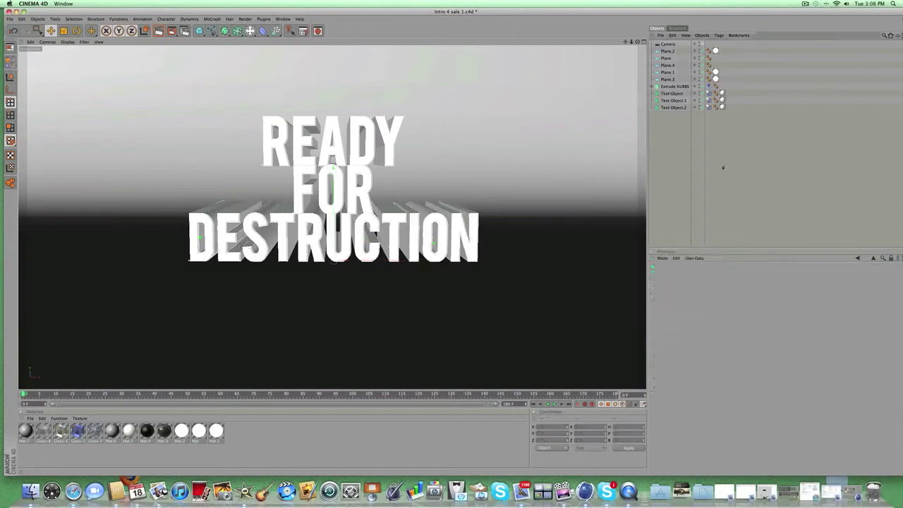
Replace the word READY in Text Object.1 with YOUR
{"action": "left_click", "coordinate": [672, 100]}
{"action": "left_click", "coordinate": [669, 109]}
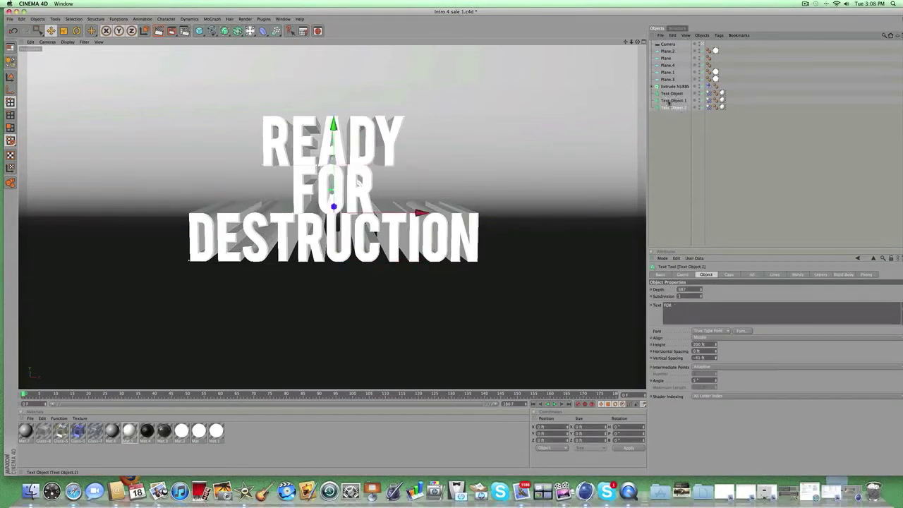
{"action": "left_click", "coordinate": [670, 101]}
{"action": "left_click_drag", "start_coordinate": [696, 306], "coordinate": [625, 305]}
{"action": "type", "text": "YOUR"}
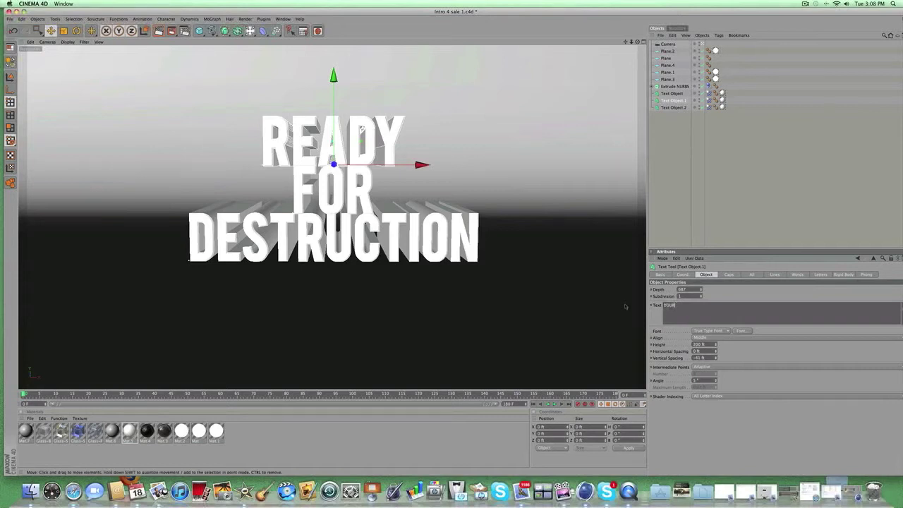
Replace the word FOR in Text Object.2 with TEXT
{"action": "left_click", "coordinate": [671, 101]}
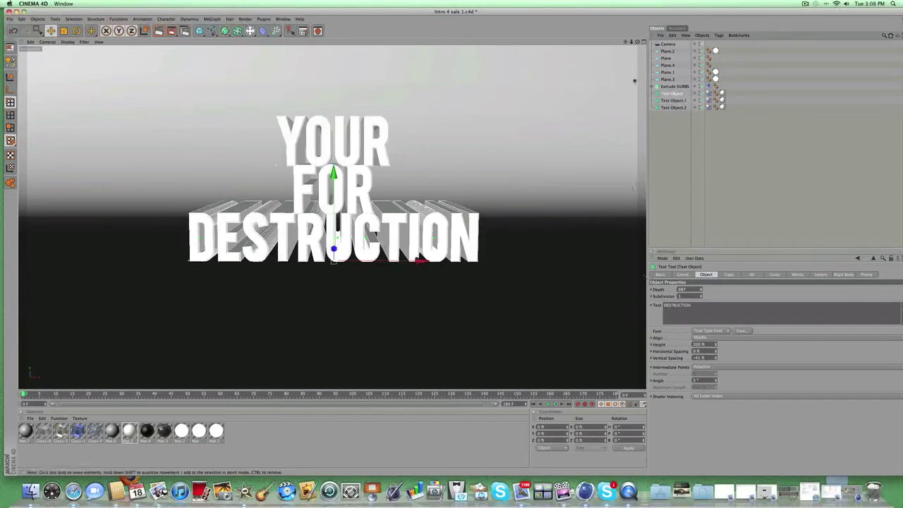
{"action": "left_click", "coordinate": [673, 107]}
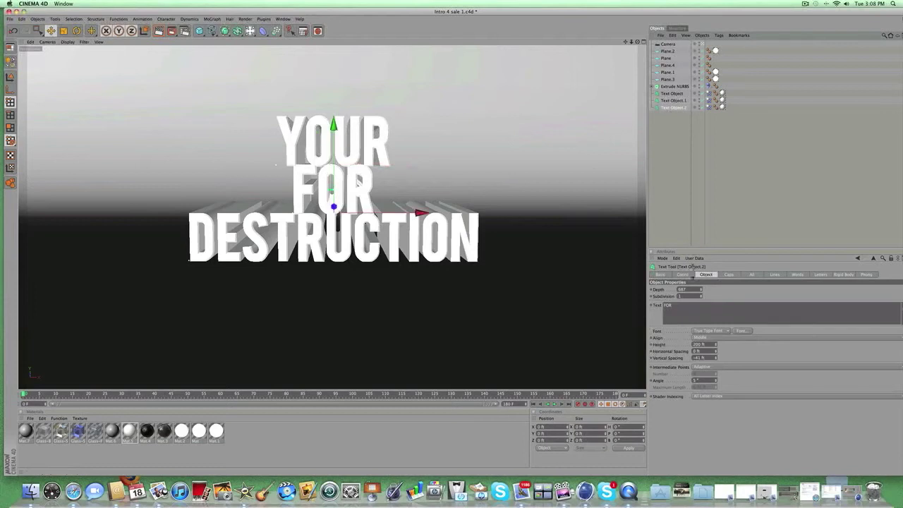
{"action": "double_click", "coordinate": [668, 305]}
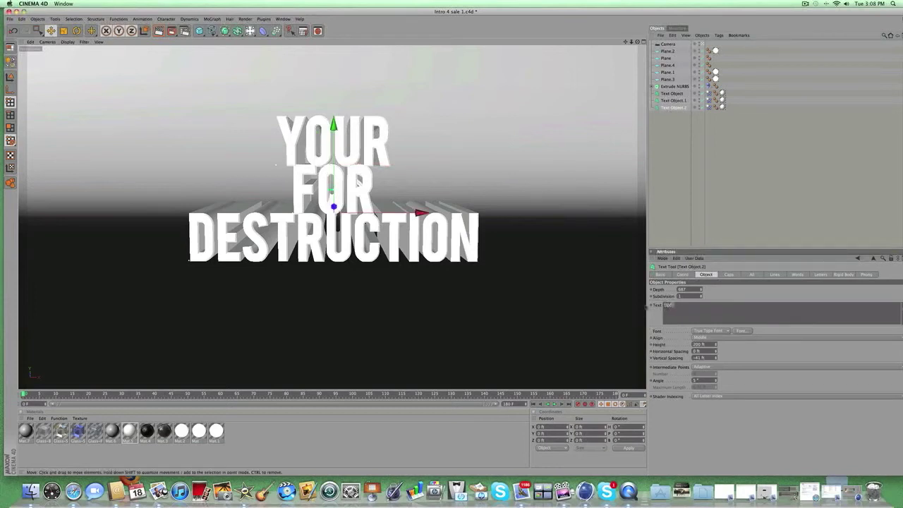
Replace the word DESTRUCTION in Text Object with GOES HERE and play the collapsing animation from frame 0
{"action": "left_click", "coordinate": [664, 93]}
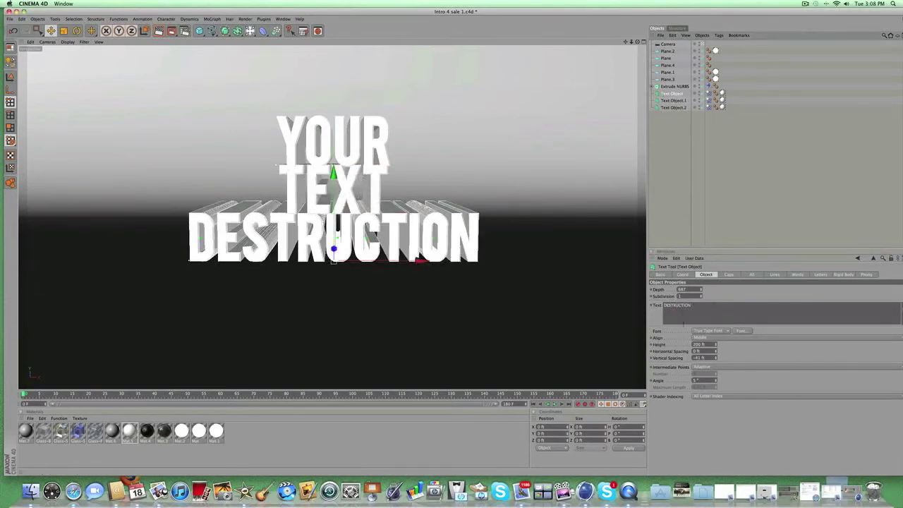
{"action": "left_click_drag", "start_coordinate": [714, 307], "coordinate": [655, 305]}
{"action": "type", "text": "GOES HERE"}
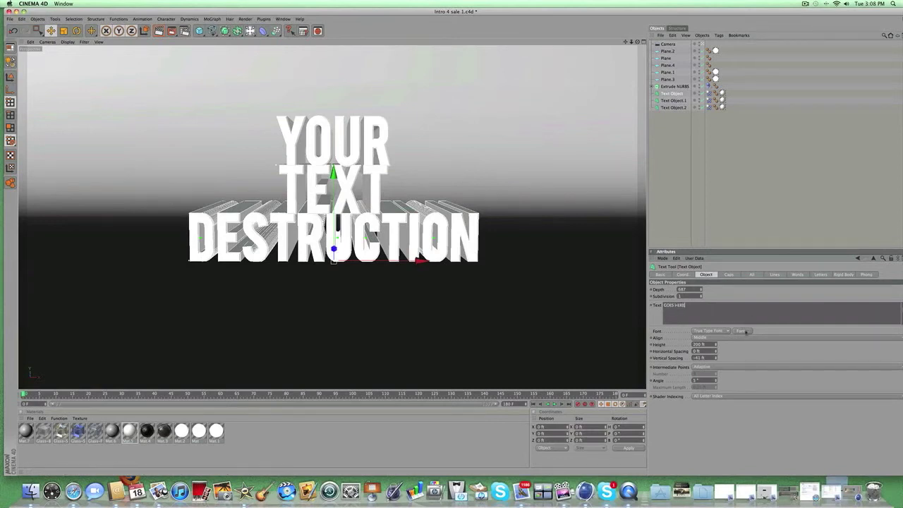
{"action": "left_click", "coordinate": [699, 227]}
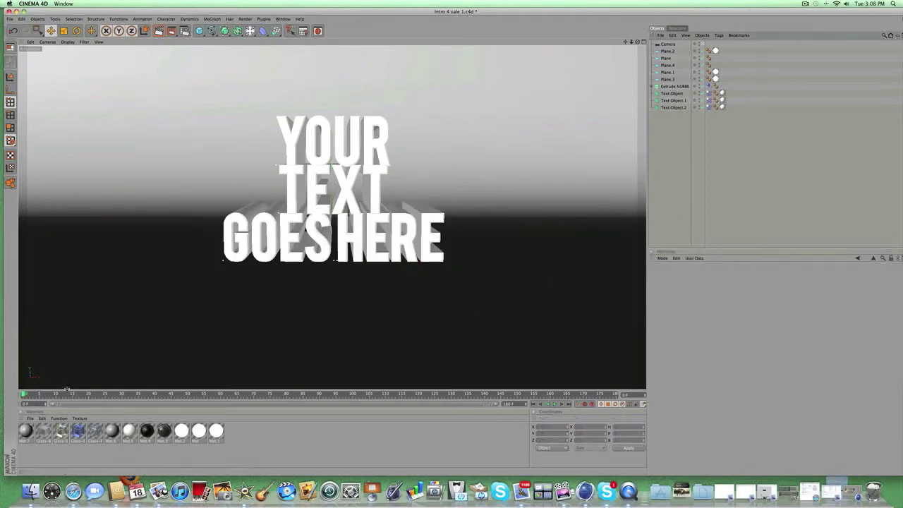
{"action": "left_click", "coordinate": [555, 404]}
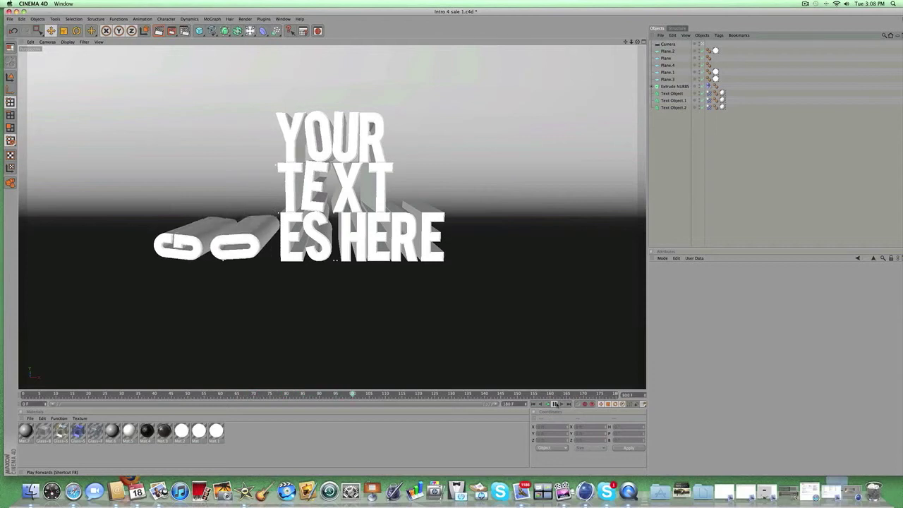
Stop the playback, preview a render of the current frame, and view the finished destruction.mov render in the Picture Viewer
{"action": "left_click", "coordinate": [555, 404]}
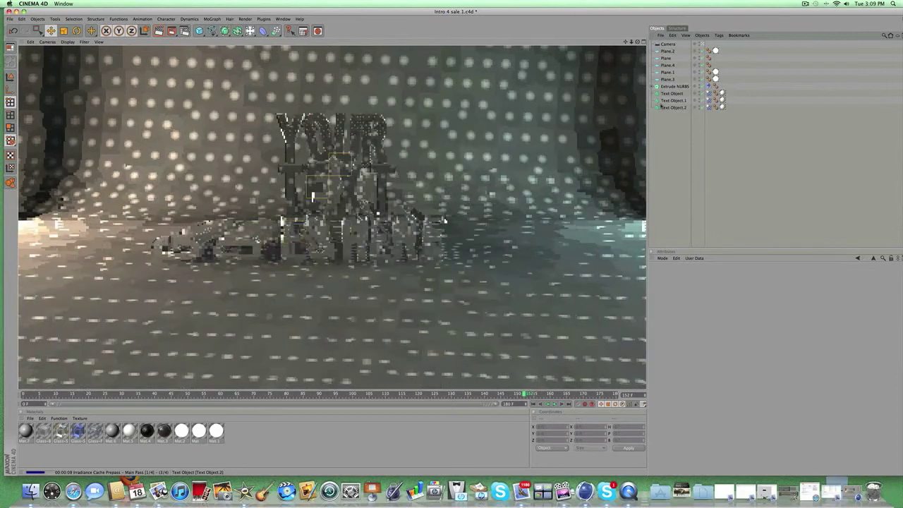
{"action": "left_click", "coordinate": [663, 106]}
{"action": "left_click", "coordinate": [663, 100]}
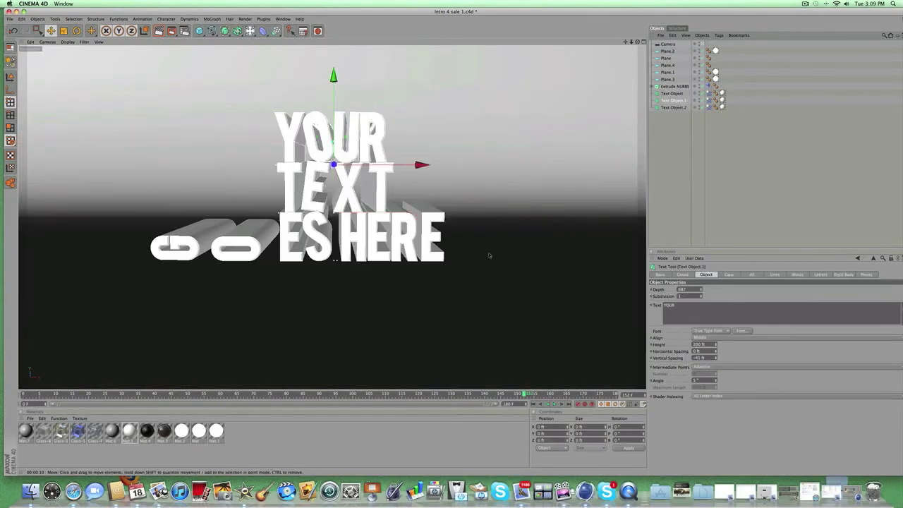
{"action": "left_click", "coordinate": [840, 492]}
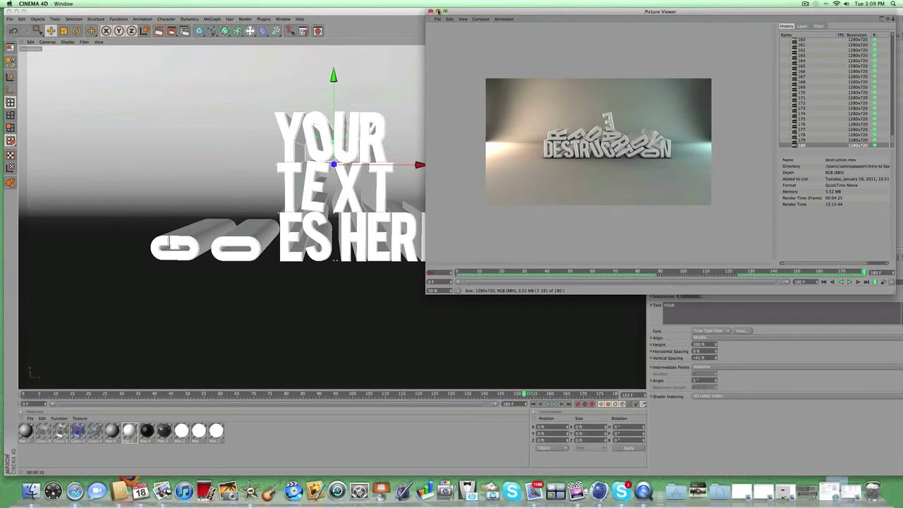
{"action": "left_click", "coordinate": [438, 12]}
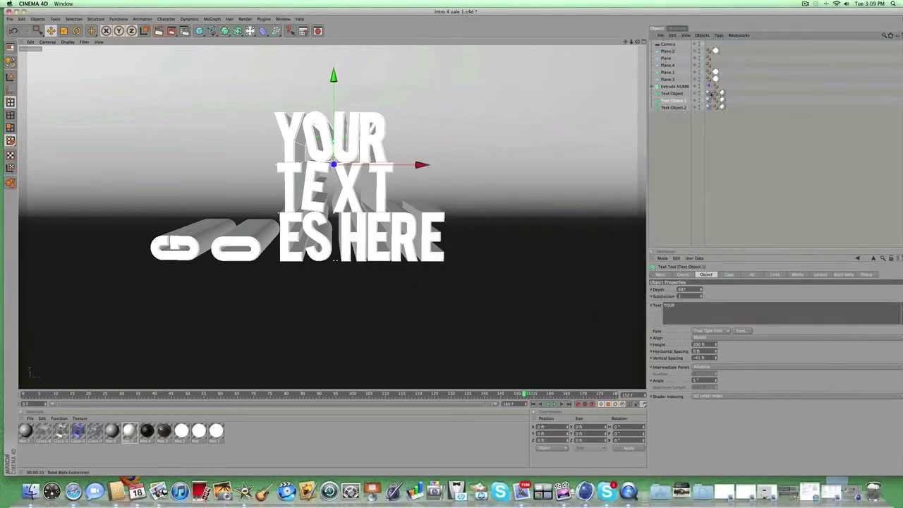
Raise the collision bounce to 1.2 on the Rigid Body tags of Extrude NURBS and the three text objects, and play the collapse
{"action": "left_click", "coordinate": [709, 100]}
{"action": "left_click", "coordinate": [708, 87]}
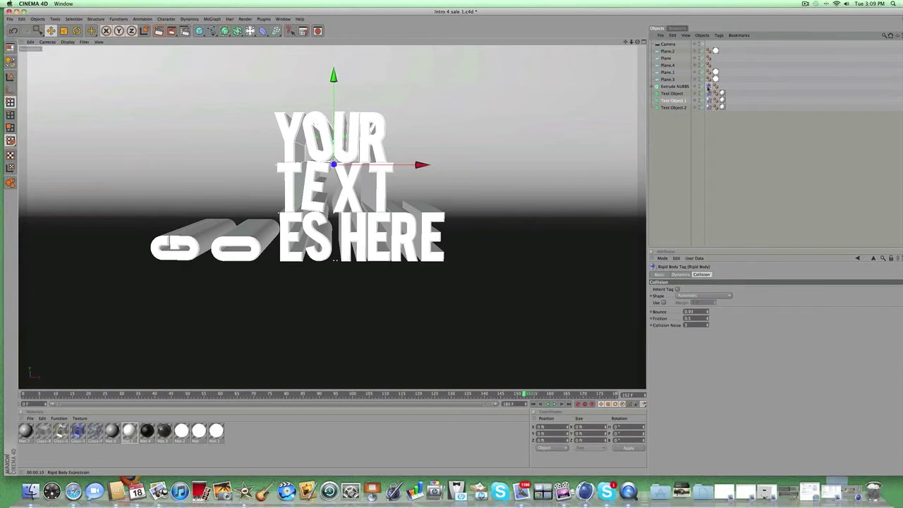
{"action": "left_click", "coordinate": [708, 107], "text": "shift"}
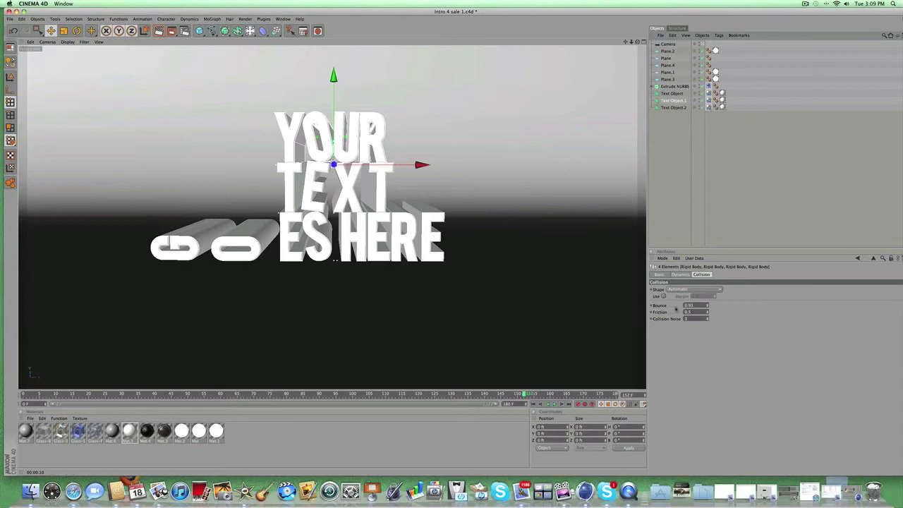
{"action": "left_click", "coordinate": [704, 305]}
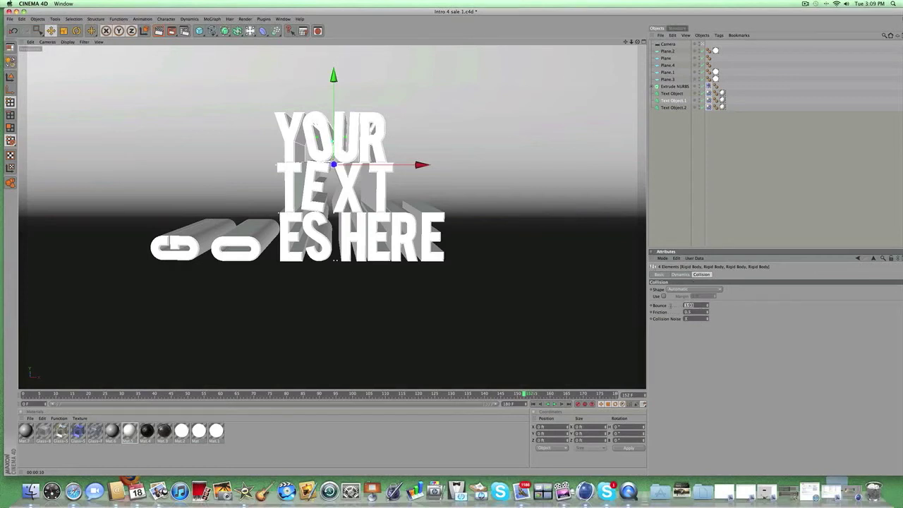
{"action": "left_click", "coordinate": [758, 189]}
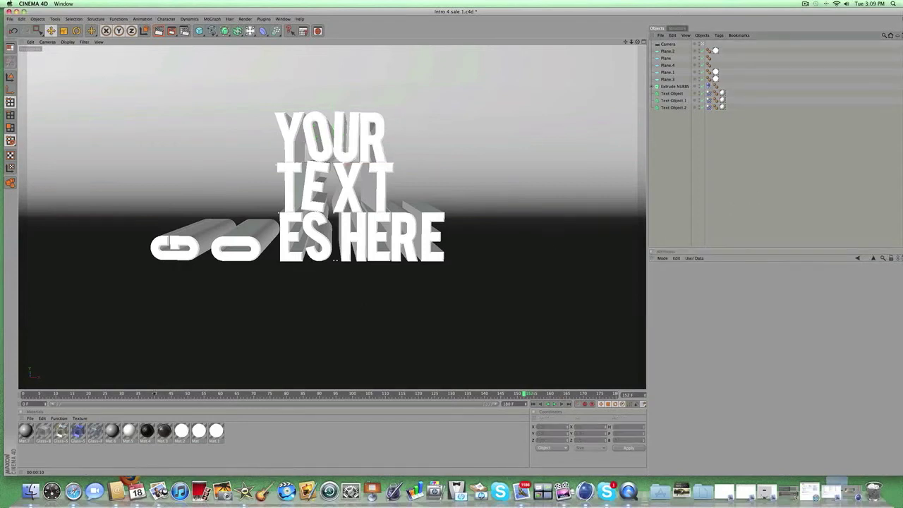
{"action": "left_click", "coordinate": [555, 404]}
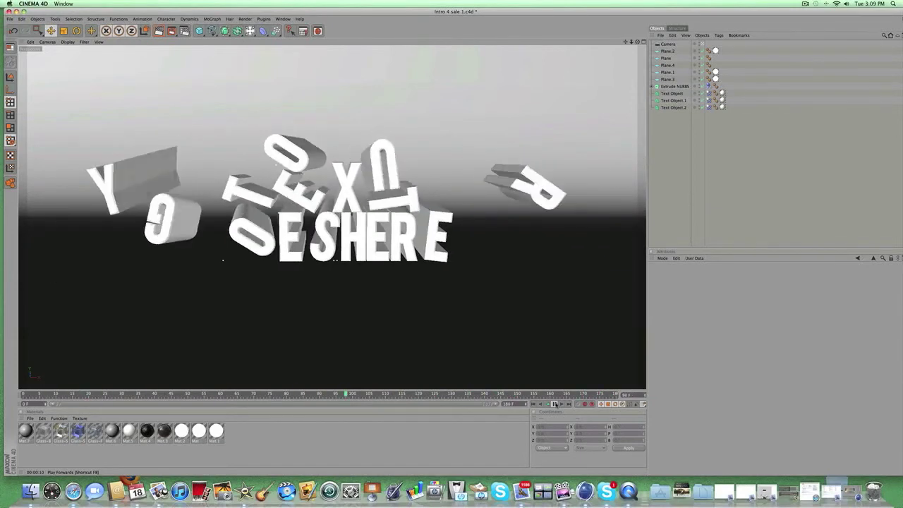
{"action": "left_click", "coordinate": [554, 404]}
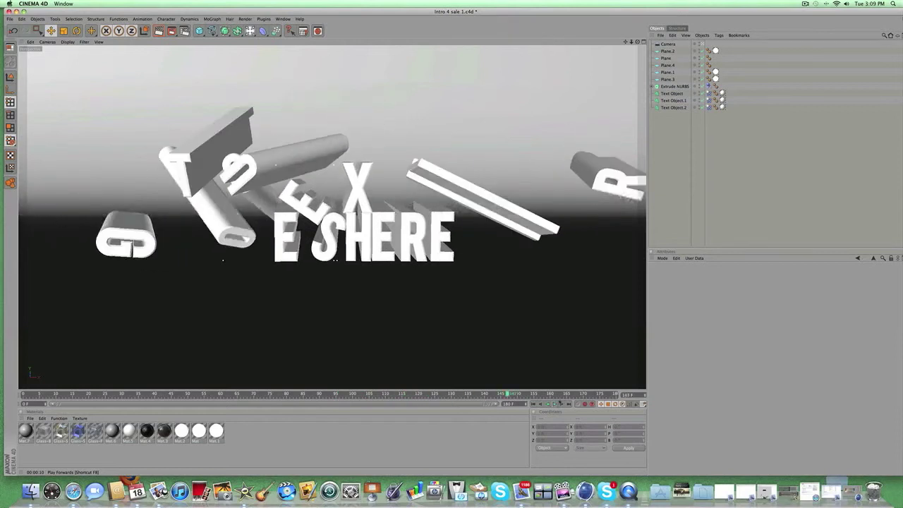
Undo the bounce change on the four Rigid Body tags and clear the selection
{"action": "left_click", "coordinate": [673, 100]}
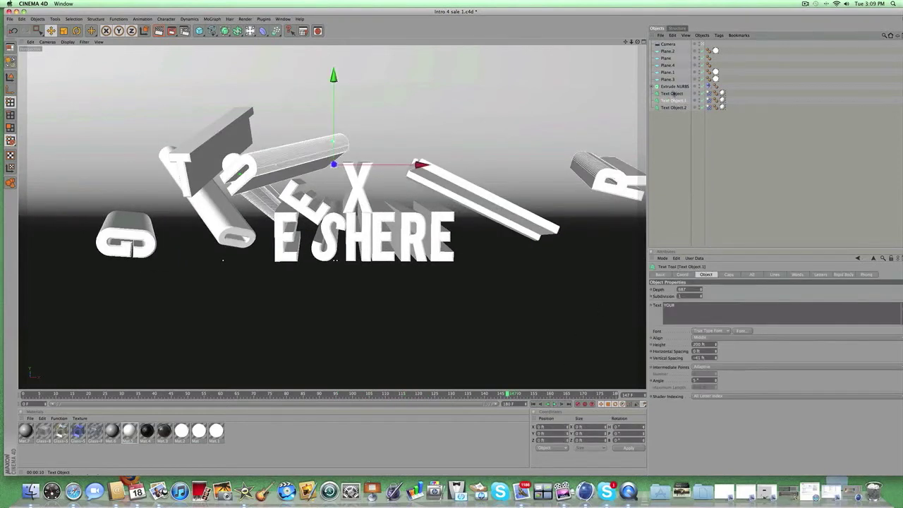
{"action": "left_click", "coordinate": [673, 93]}
{"action": "left_click", "coordinate": [671, 100]}
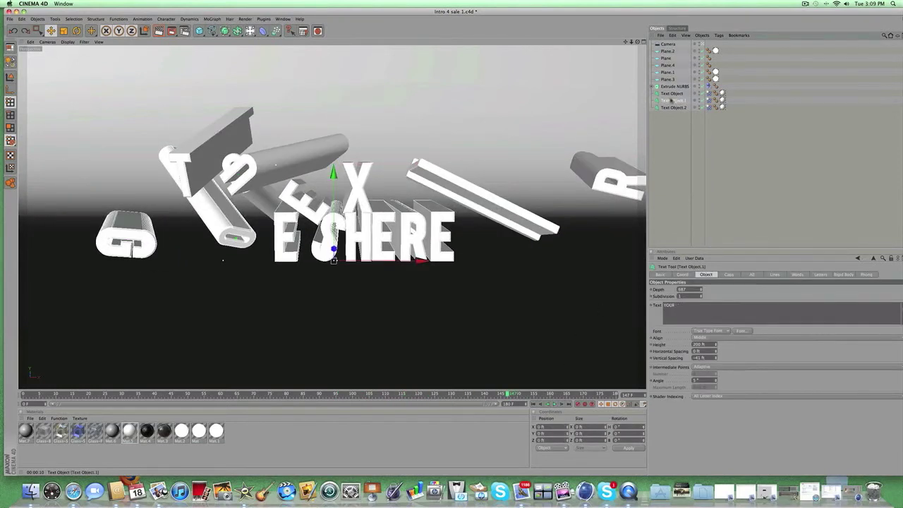
{"action": "left_click", "coordinate": [708, 106]}
{"action": "left_click_drag", "start_coordinate": [709, 110], "coordinate": [708, 84]}
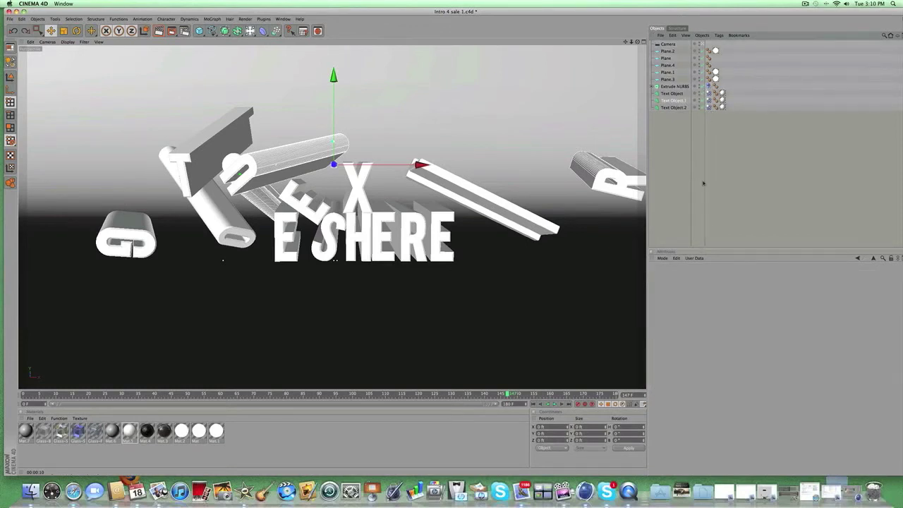
{"action": "left_click", "coordinate": [709, 107]}
{"action": "left_click", "coordinate": [708, 108], "text": "shift"}
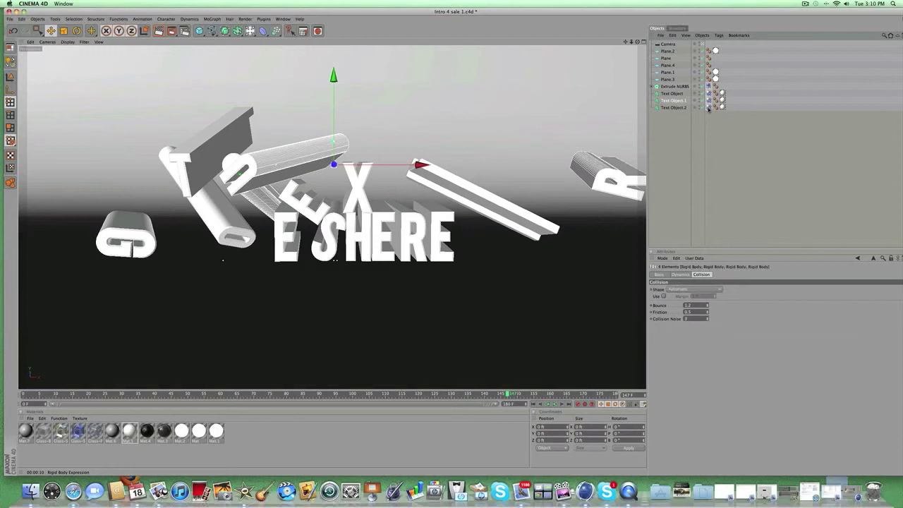
{"action": "left_click", "coordinate": [709, 107]}
{"action": "key", "text": "super+z"}
{"action": "key", "text": "super+z"}
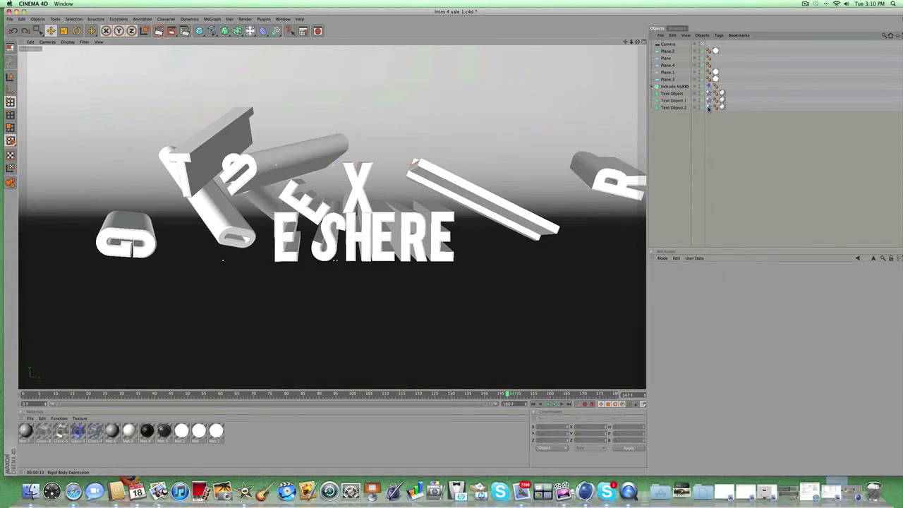
{"action": "key", "text": "super+z"}
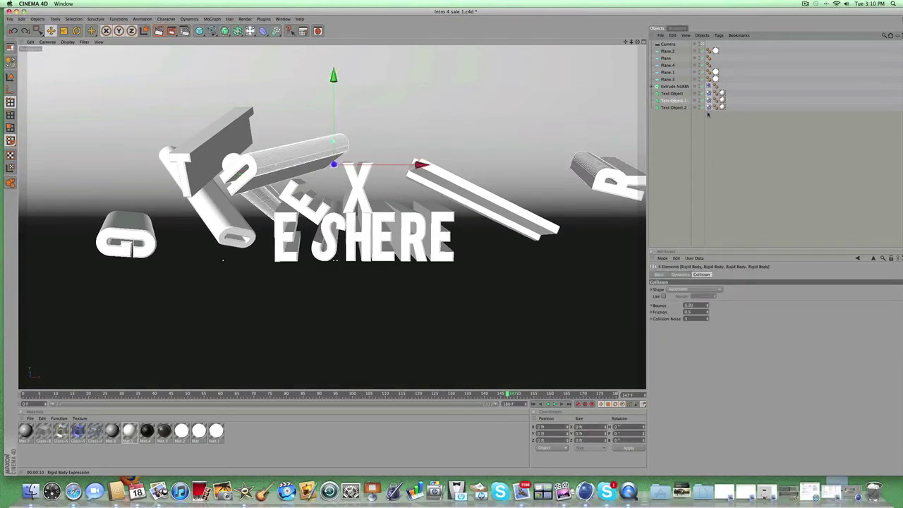
{"action": "left_click", "coordinate": [620, 269]}
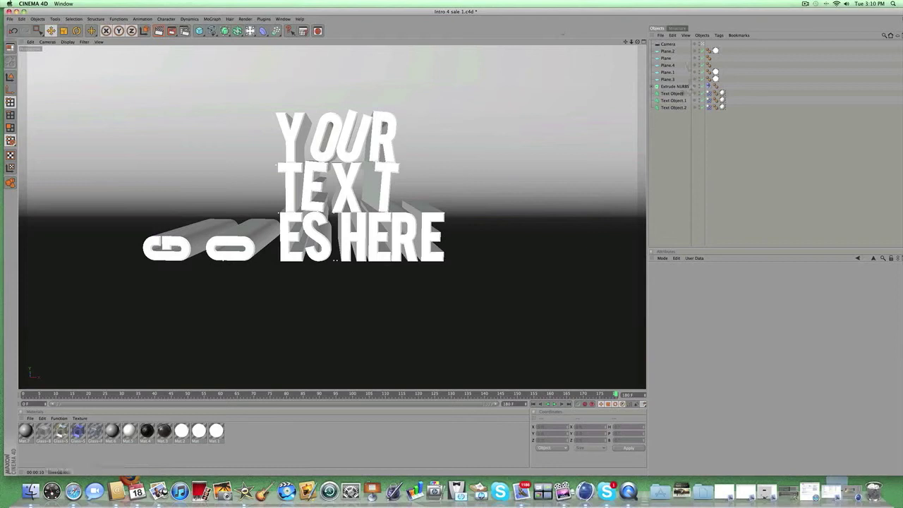
Select all three text objects, orbit around to see their extrusion, and set their depth to 7
{"action": "left_click", "coordinate": [673, 93]}
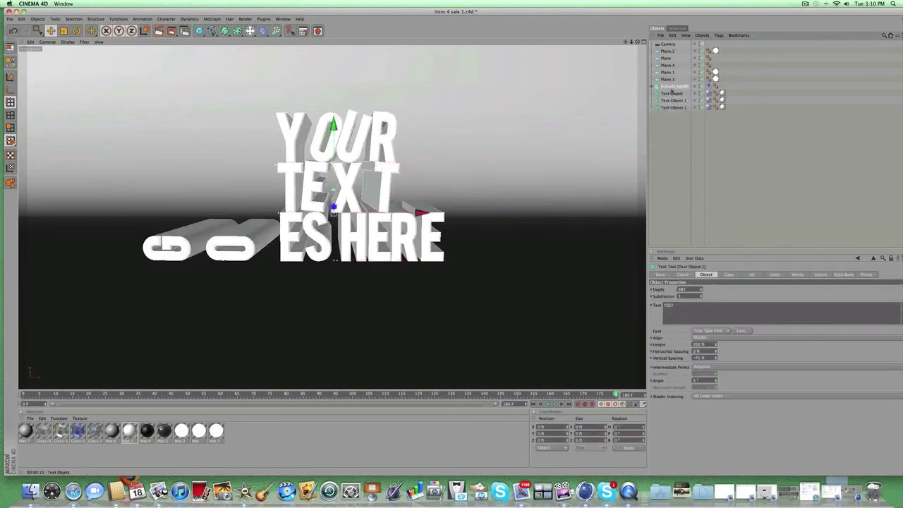
{"action": "left_click", "coordinate": [675, 95]}
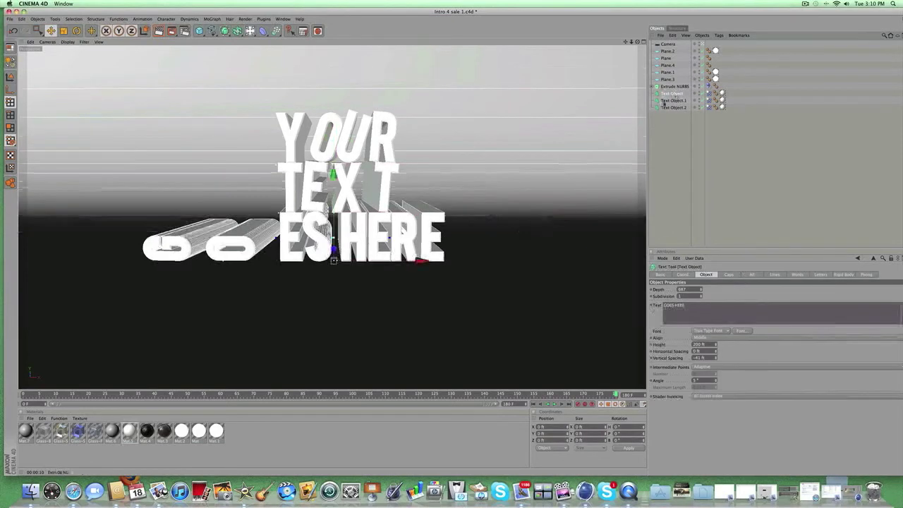
{"action": "left_click", "coordinate": [673, 107], "text": "shift"}
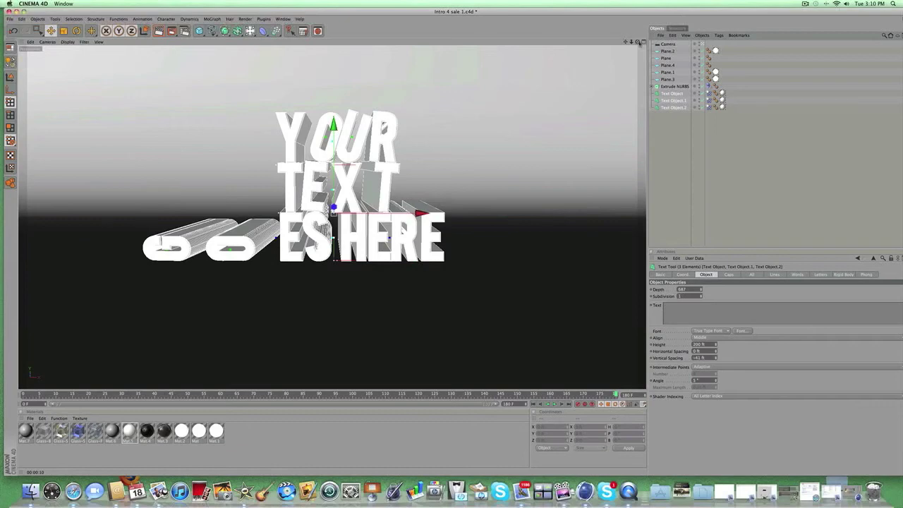
{"action": "left_click_drag", "start_coordinate": [638, 43], "coordinate": [540, 65]}
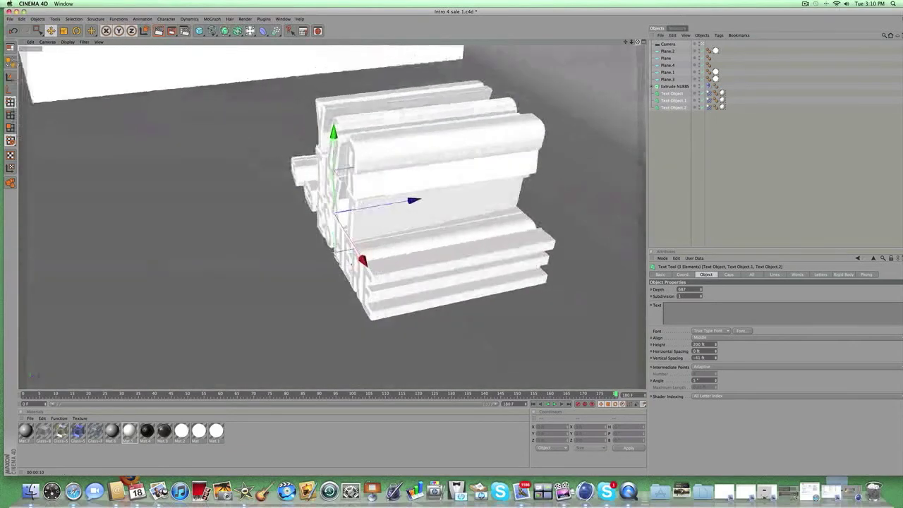
{"action": "mouse_move", "coordinate": [701, 290]}
{"action": "left_mouse_down"}
{"action": "mouse_move", "coordinate": [701, 367]}
{"action": "mouse_move", "coordinate": [705, 290]}
{"action": "left_mouse_up"}
Play the collapsing animation twice from frame 0 to see how the thin letters fall
{"action": "left_click_drag", "start_coordinate": [278, 394], "coordinate": [22, 395]}
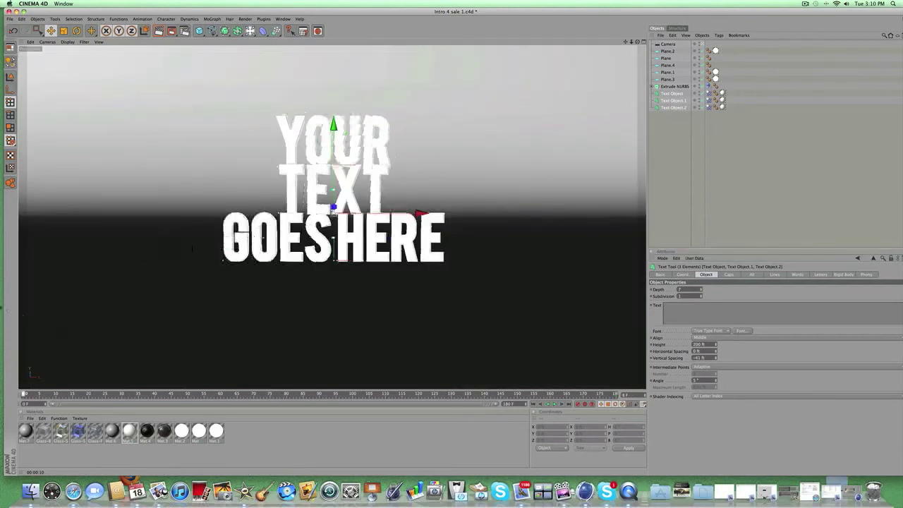
{"action": "left_click", "coordinate": [554, 404]}
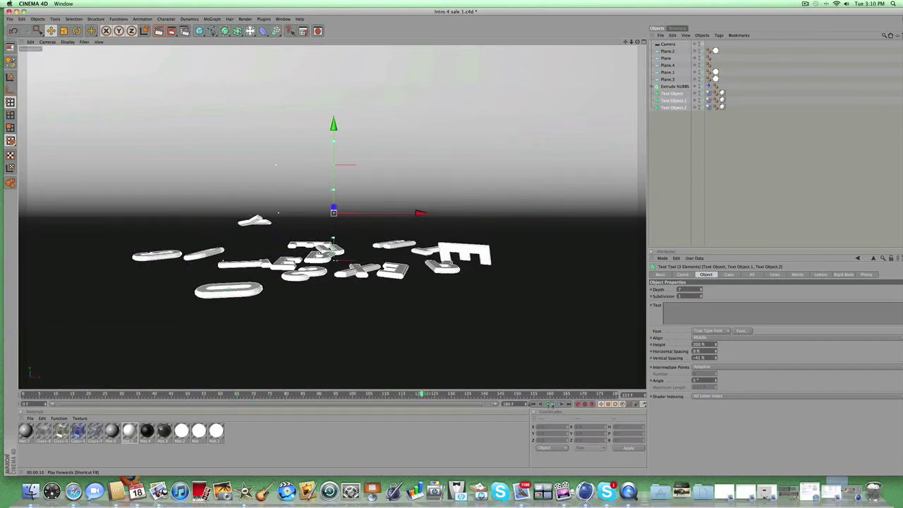
{"action": "left_click_drag", "start_coordinate": [422, 394], "coordinate": [23, 395]}
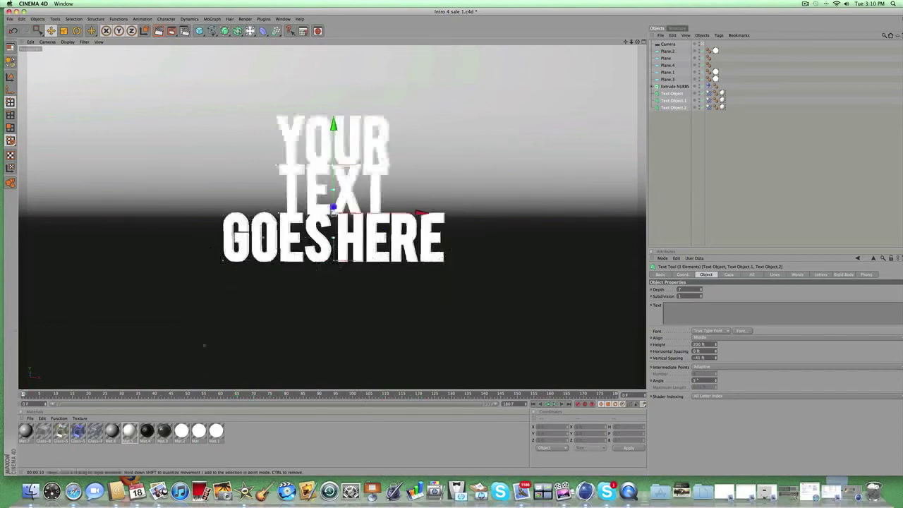
{"action": "left_click", "coordinate": [555, 404]}
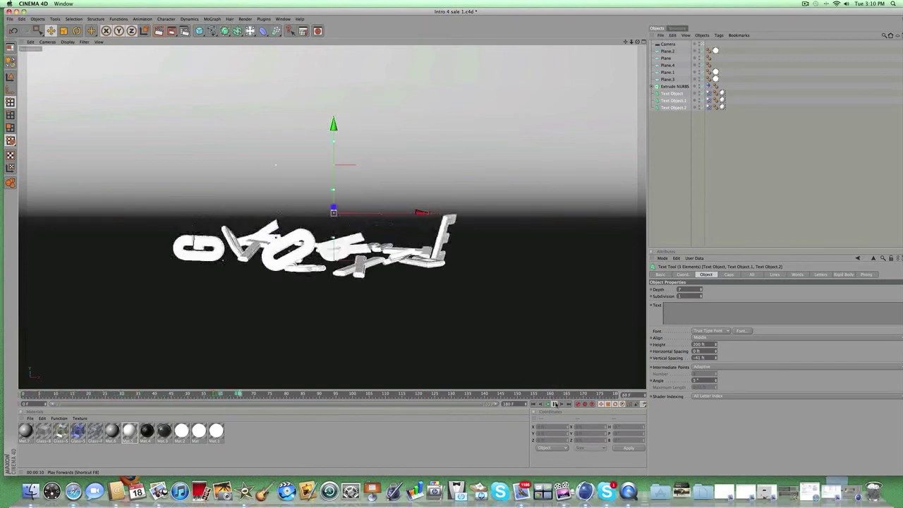
{"action": "left_click", "coordinate": [555, 404]}
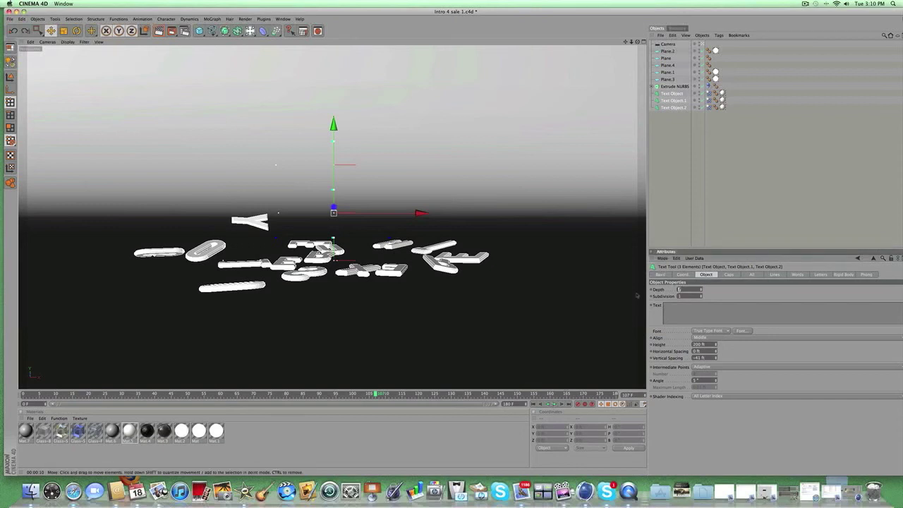
Set the depth of the three text objects to 650, clear the selection, and replay the animation from the start
{"action": "key", "text": "Return"}
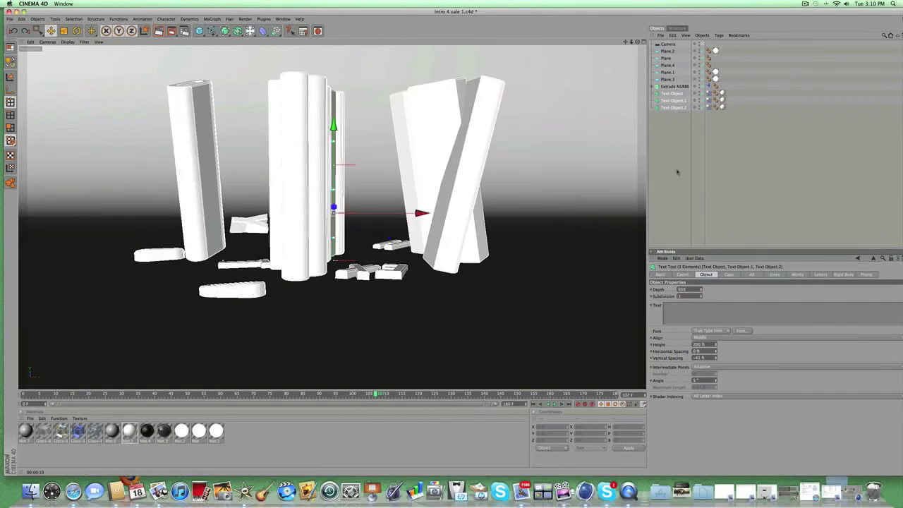
{"action": "left_click", "coordinate": [716, 161]}
{"action": "key", "text": "shift+f"}
{"action": "key", "text": "F8"}
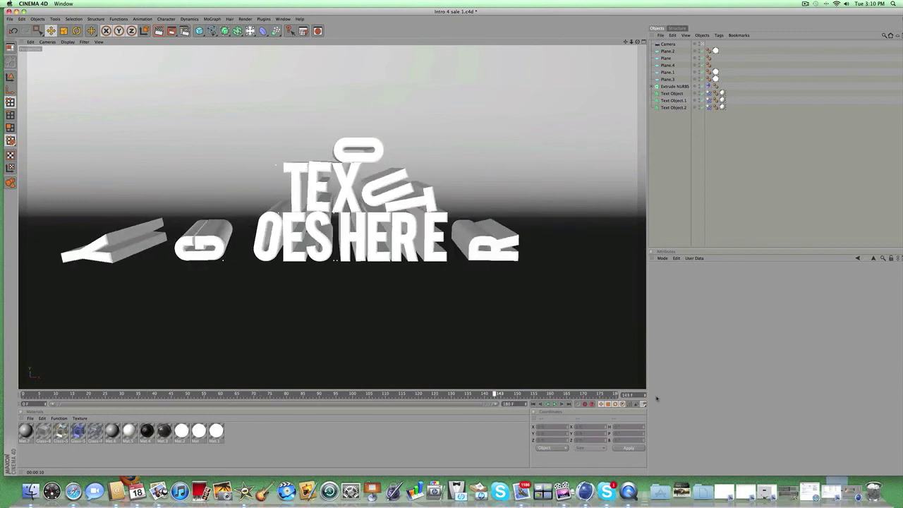
Inspect the object properties of Text Object, Text Object.1 and Text Object.2, then clear the selection
{"action": "left_click", "coordinate": [675, 94]}
{"action": "left_click", "coordinate": [674, 101]}
{"action": "left_click", "coordinate": [673, 107]}
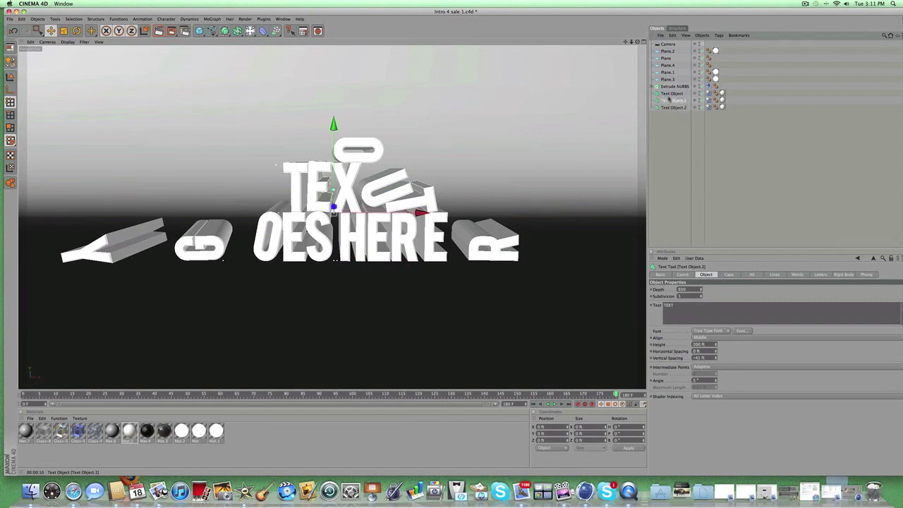
{"action": "left_click", "coordinate": [676, 128]}
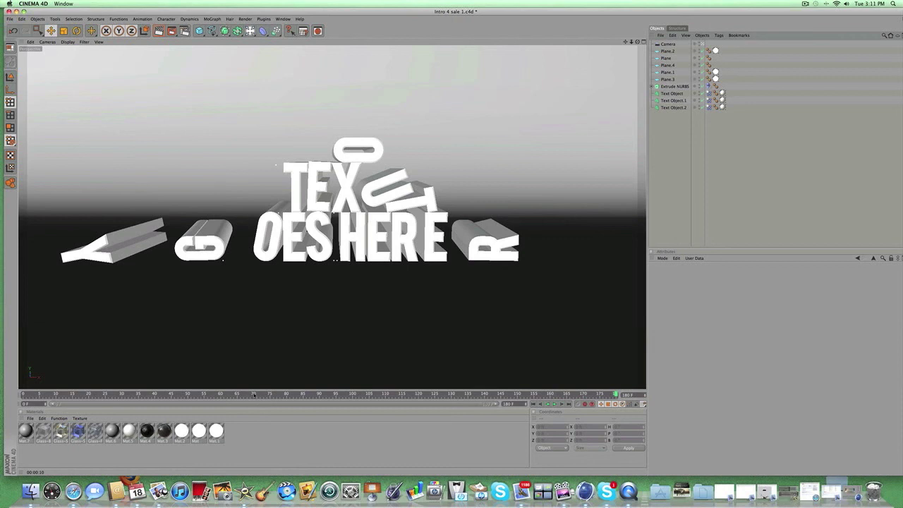
Scrub through the collapsing animation, return to the first frame, and scrub through to near the end again
{"action": "left_click_drag", "start_coordinate": [71, 394], "coordinate": [455, 385]}
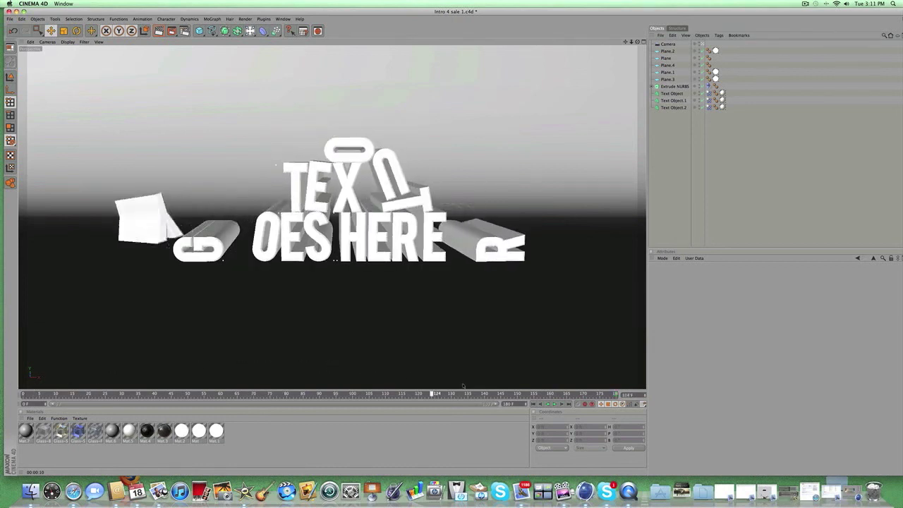
{"action": "key", "text": "shift+f"}
{"action": "left_click_drag", "start_coordinate": [151, 351], "coordinate": [613, 373]}
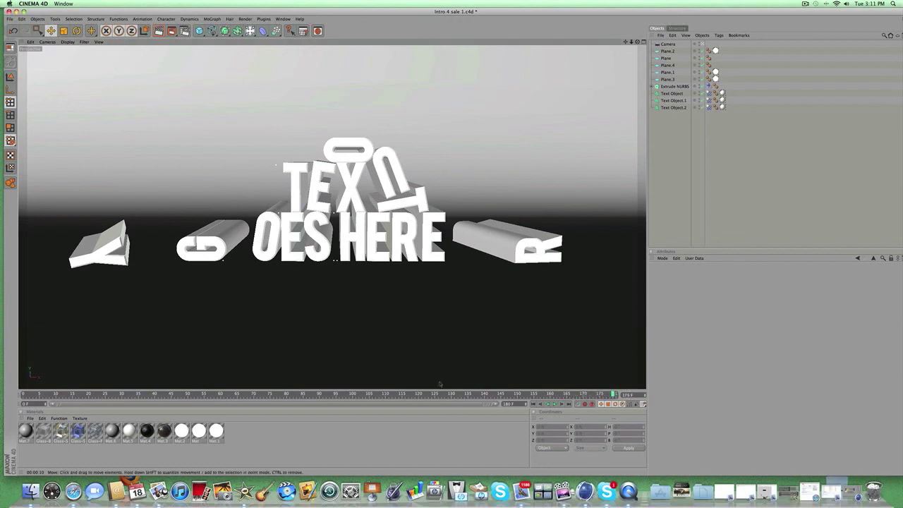
{"action": "left_click", "coordinate": [804, 3]}
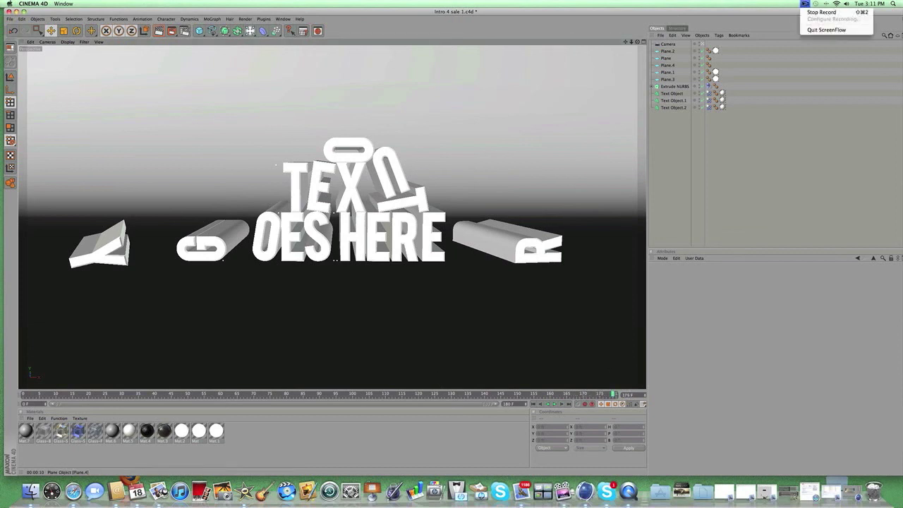